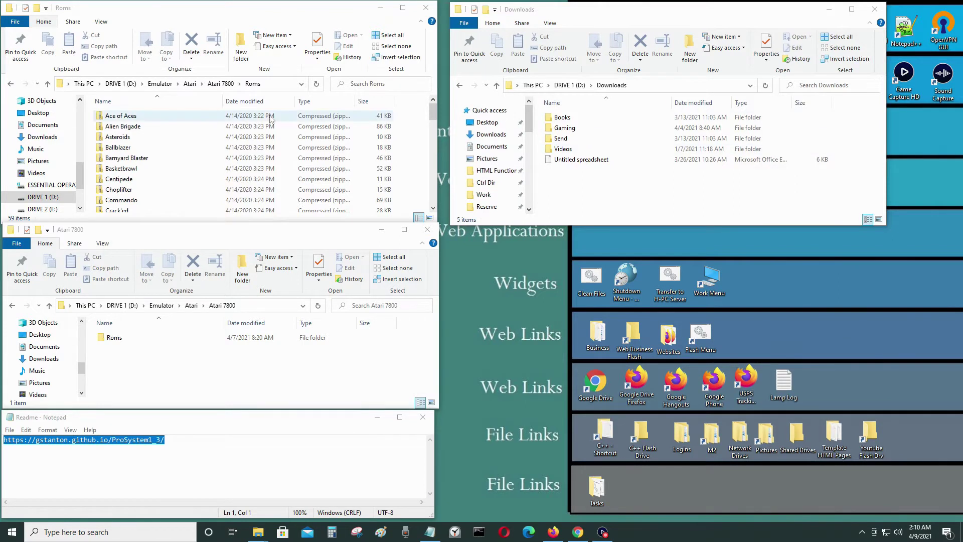
Step: Select the ProSystem project web address in the Notepad readme
{"action": "left_click", "coordinate": [210, 439]}
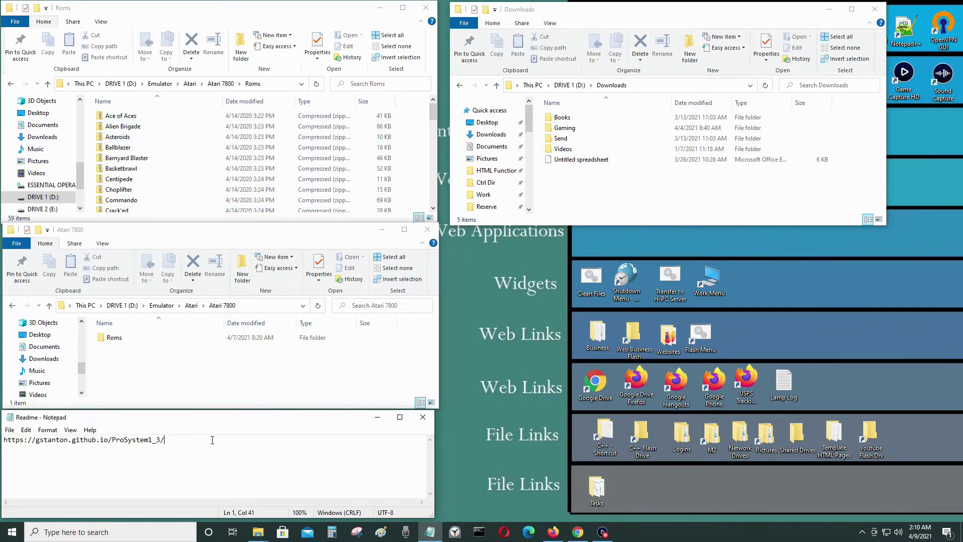
{"action": "left_click_drag", "start_coordinate": [211, 439], "coordinate": [3, 440]}
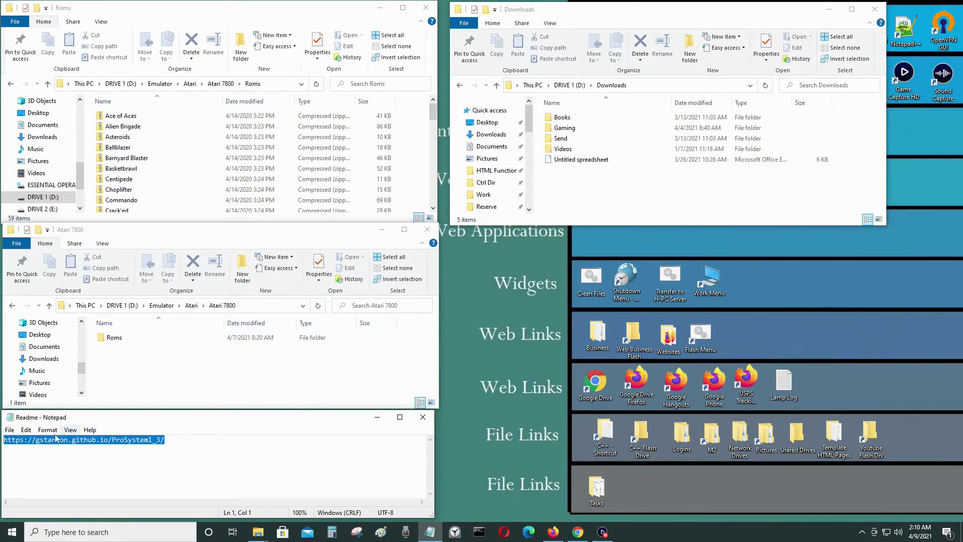
Step: In Firefox, save the ProSystem source .zip to Downloads and go to the ProSystem1_3 GitHub repository
{"action": "left_click", "coordinate": [553, 533]}
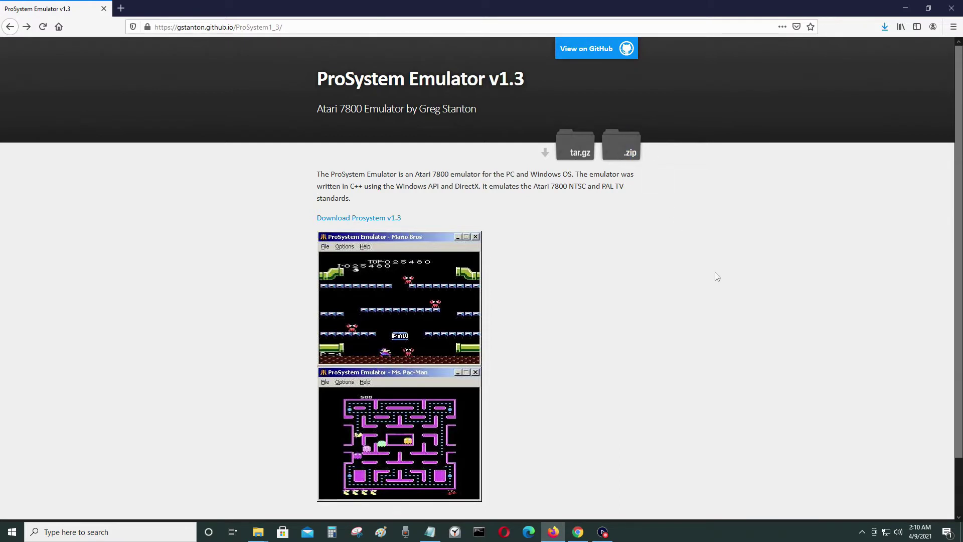
{"action": "left_click", "coordinate": [628, 152]}
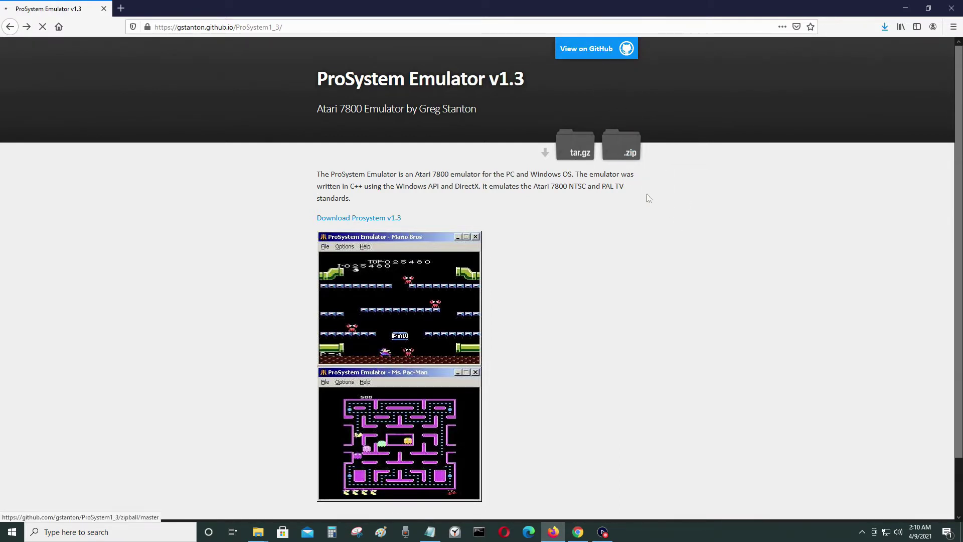
{"action": "left_click", "coordinate": [524, 324]}
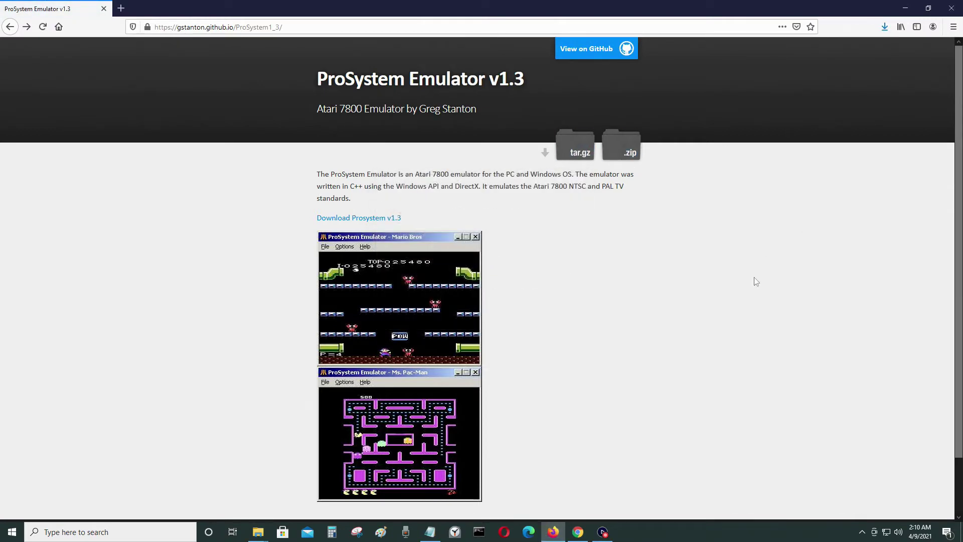
{"action": "left_click", "coordinate": [603, 50]}
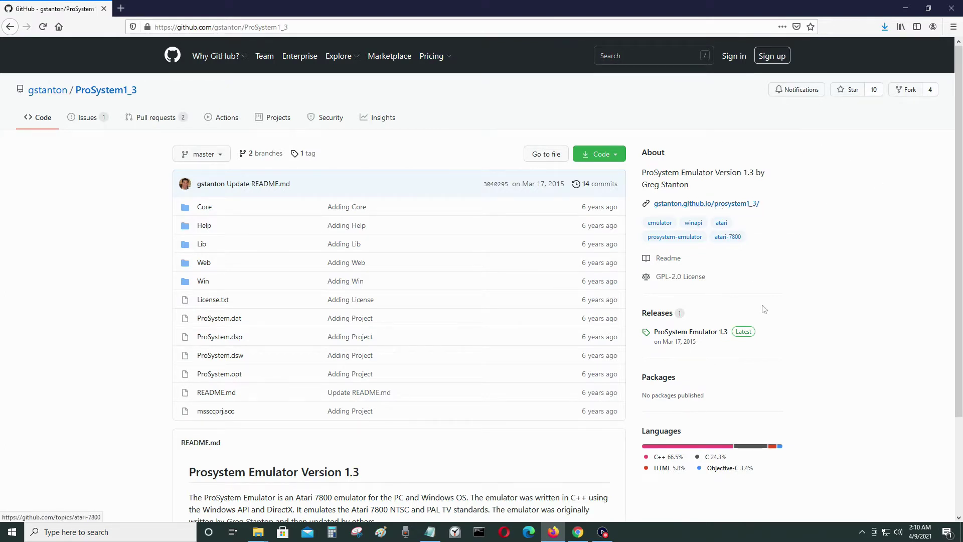
Step: Download the 277 KB ProSystem_1_3.zip asset from the 1.3 release, then minimize Firefox
{"action": "left_click", "coordinate": [673, 335]}
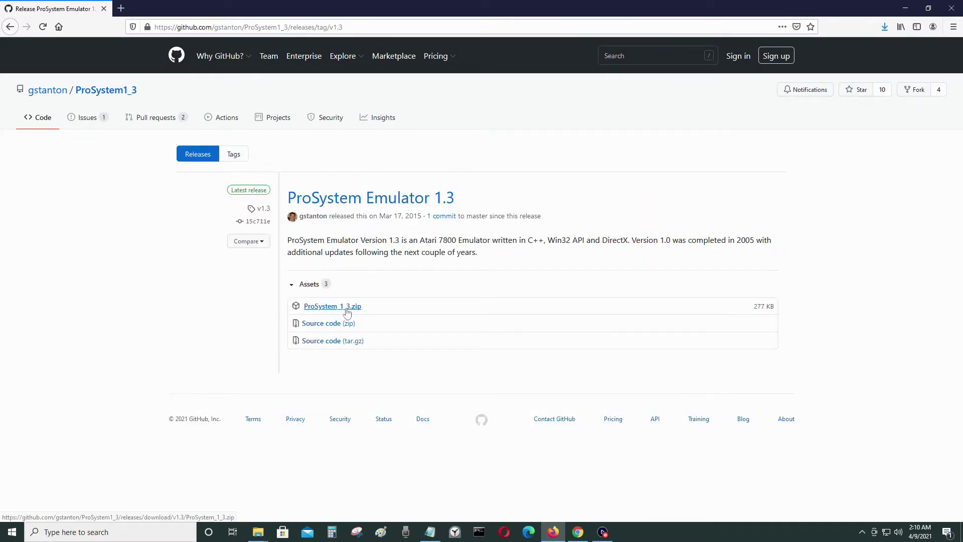
{"action": "left_click", "coordinate": [344, 307]}
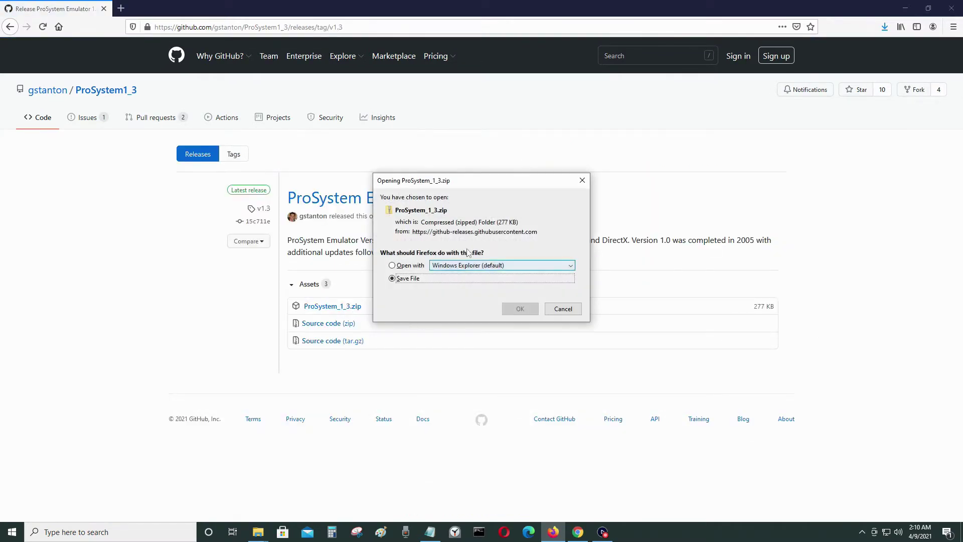
{"action": "left_click", "coordinate": [517, 313]}
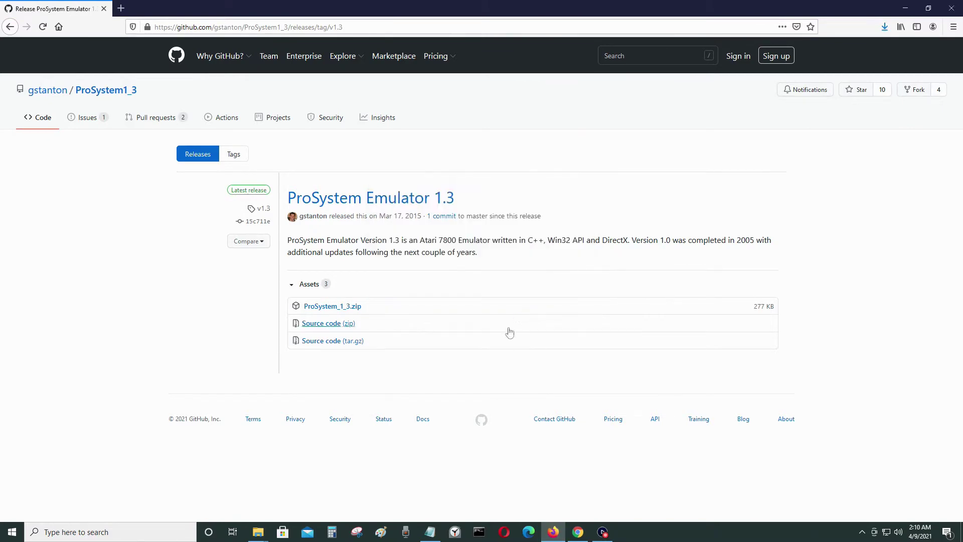
{"action": "left_click", "coordinate": [906, 9]}
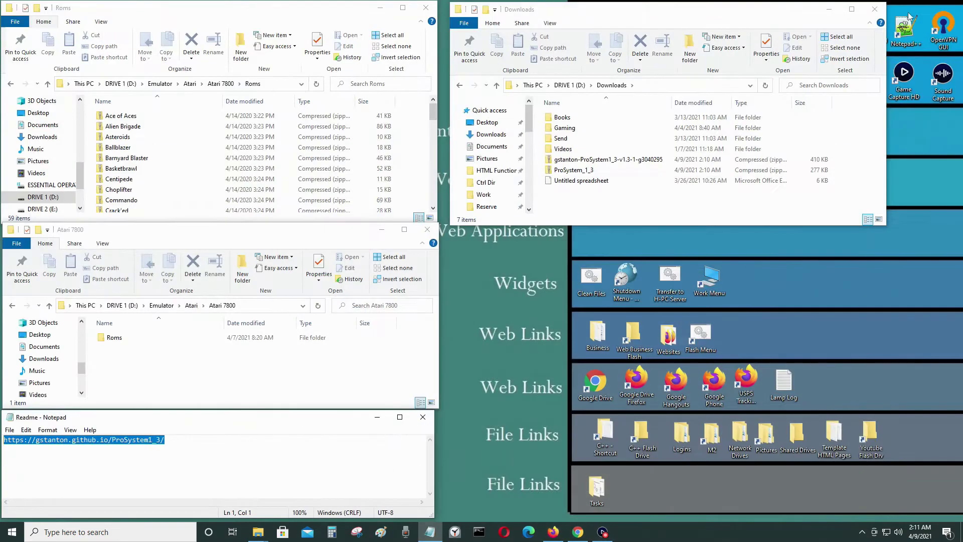
{"action": "double_click", "coordinate": [612, 170]}
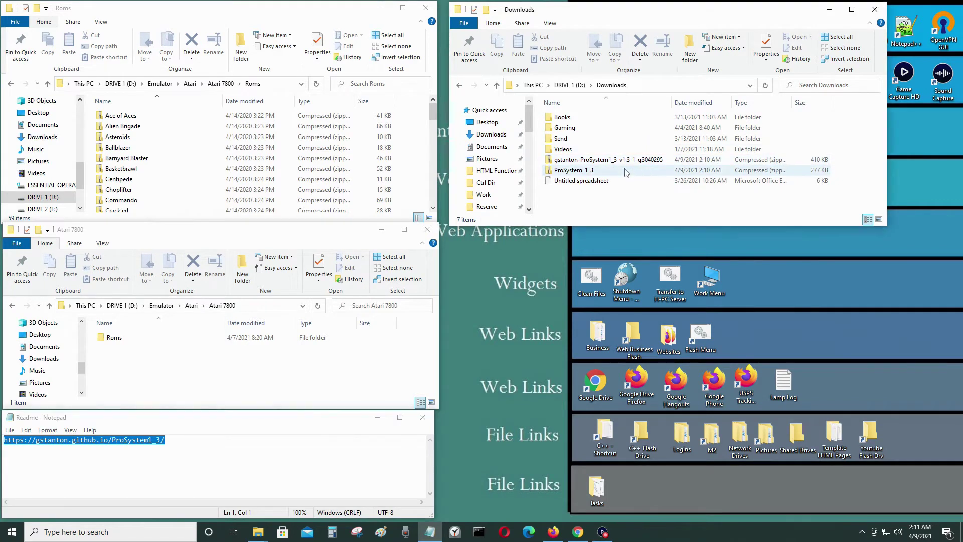
{"action": "double_click", "coordinate": [615, 120]}
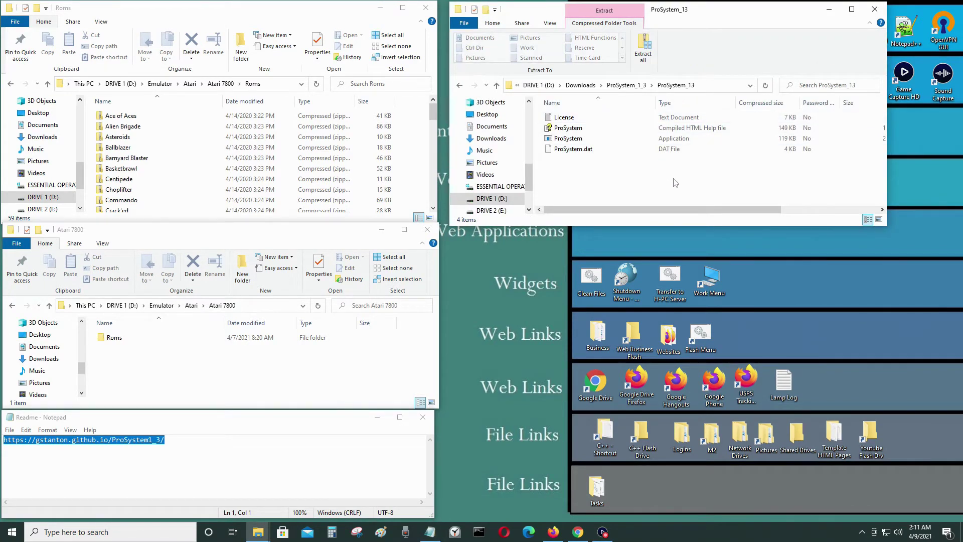
{"action": "double_click", "coordinate": [461, 86]}
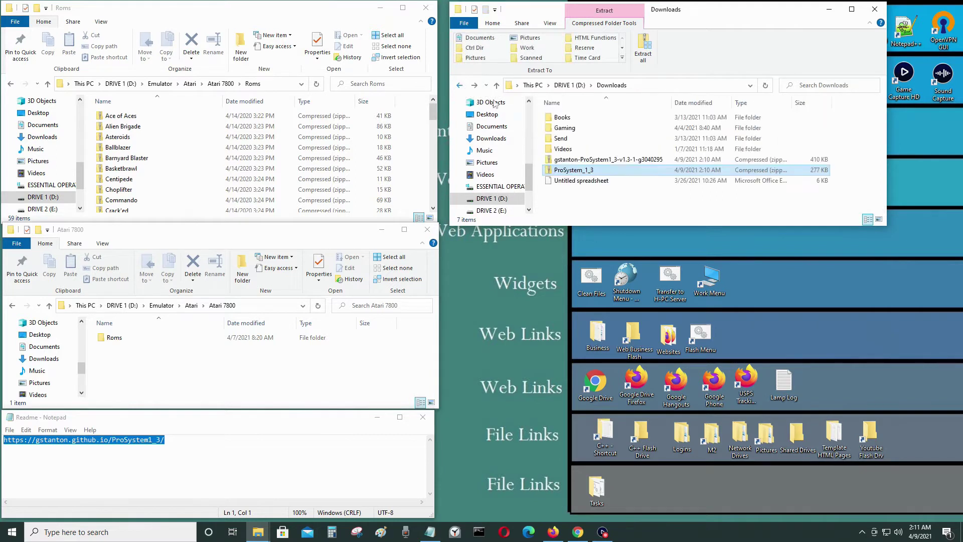
{"action": "double_click", "coordinate": [624, 161]}
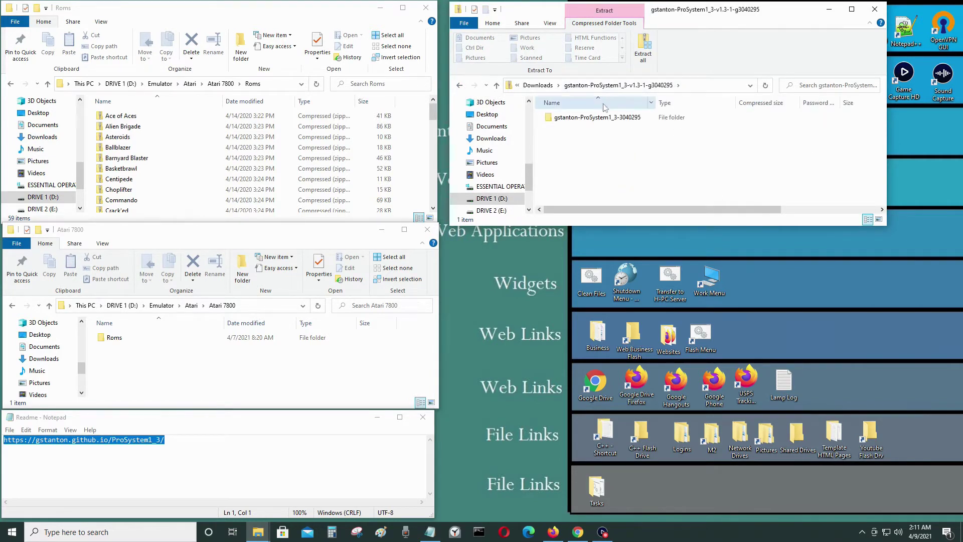
{"action": "double_click", "coordinate": [597, 118]}
{"action": "scroll", "coordinate": [626, 144], "scroll_direction": "down", "scroll_amount": 2}
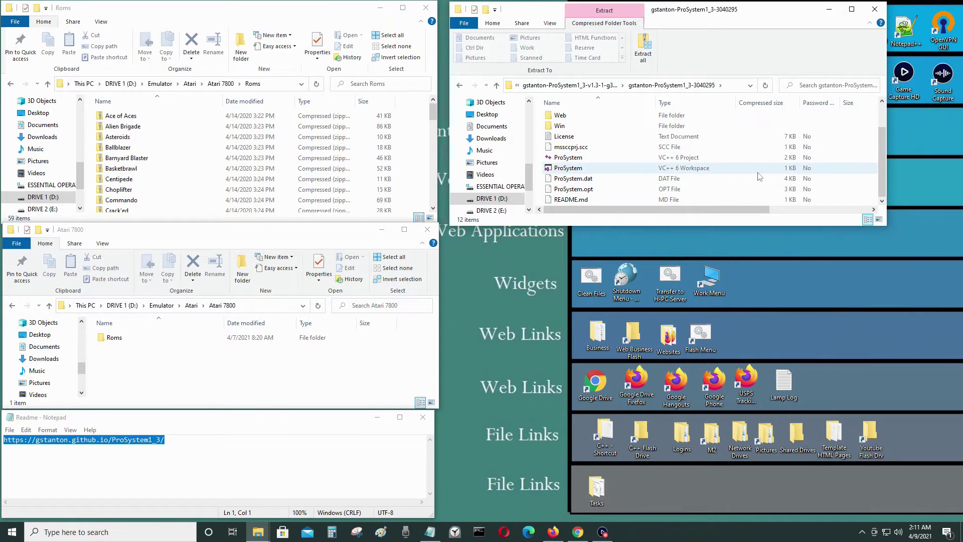
{"action": "scroll", "coordinate": [732, 180], "scroll_direction": "up", "scroll_amount": 2}
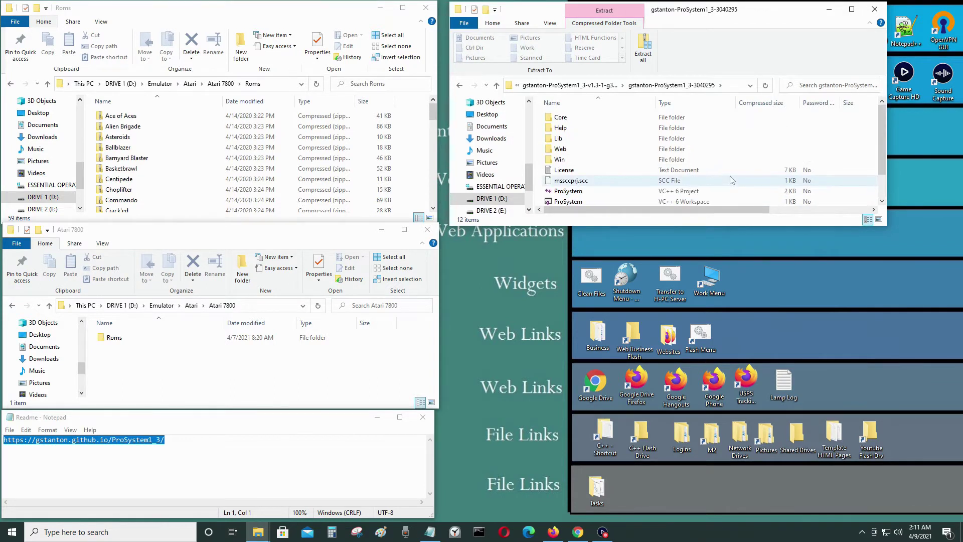
{"action": "scroll", "coordinate": [731, 180], "scroll_direction": "down", "scroll_amount": 2}
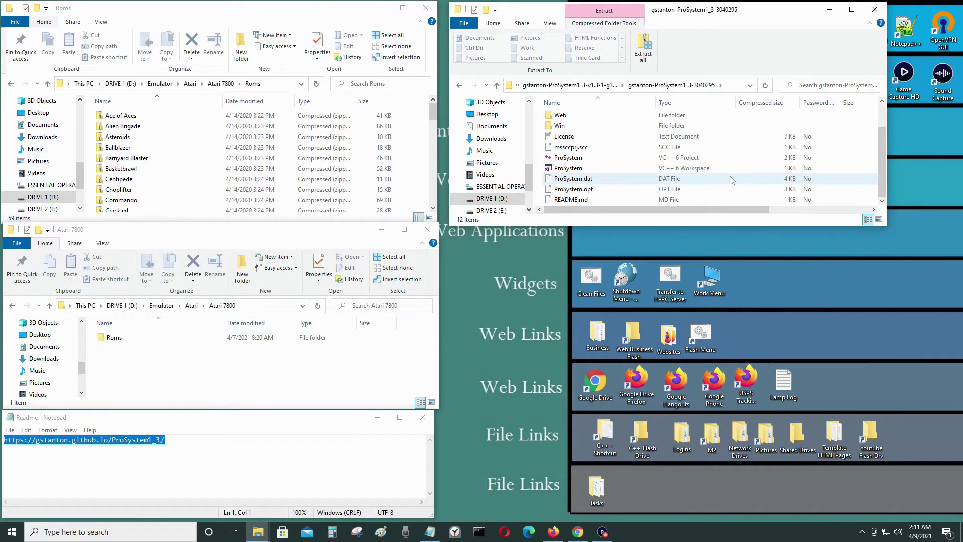
{"action": "scroll", "coordinate": [732, 180], "scroll_direction": "up", "scroll_amount": 2}
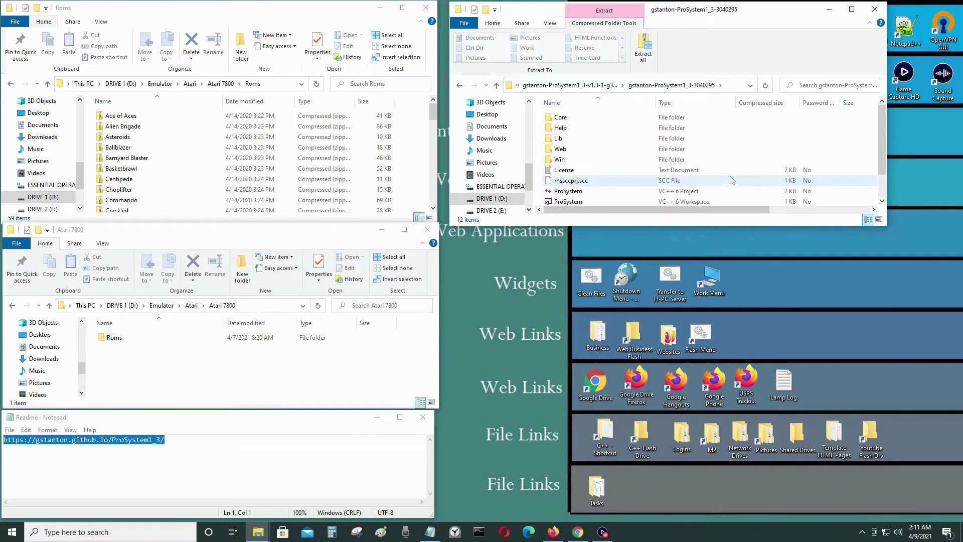
{"action": "left_click", "coordinate": [461, 84]}
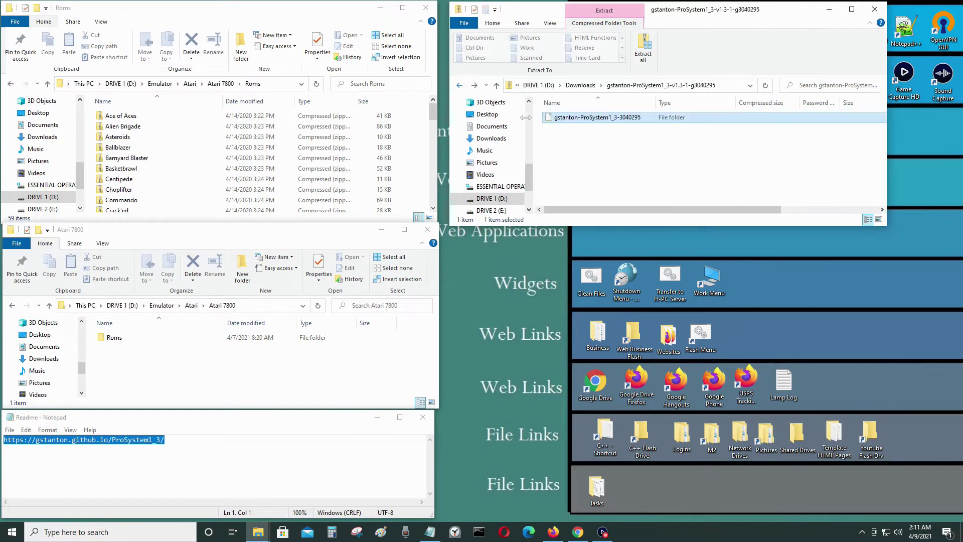
{"action": "left_click", "coordinate": [465, 85]}
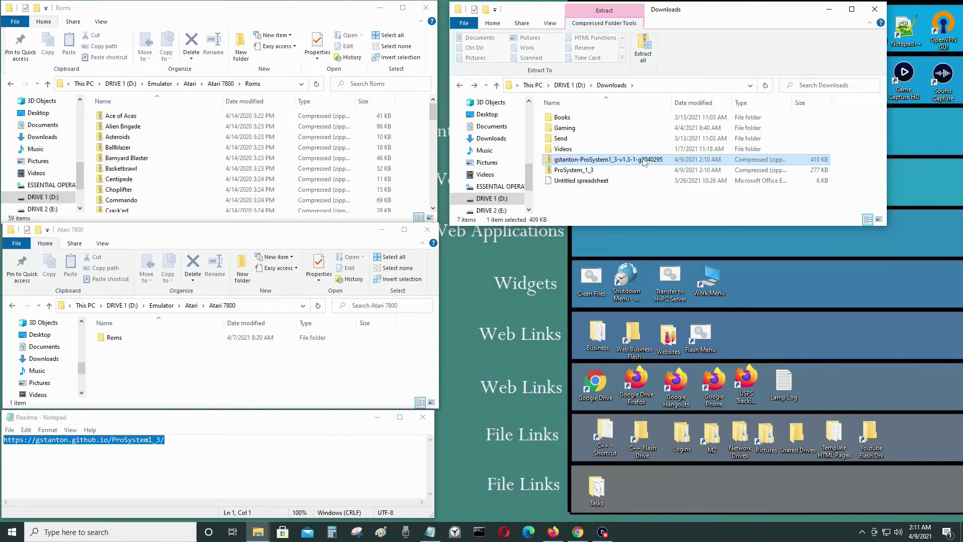
{"action": "left_click", "coordinate": [585, 172]}
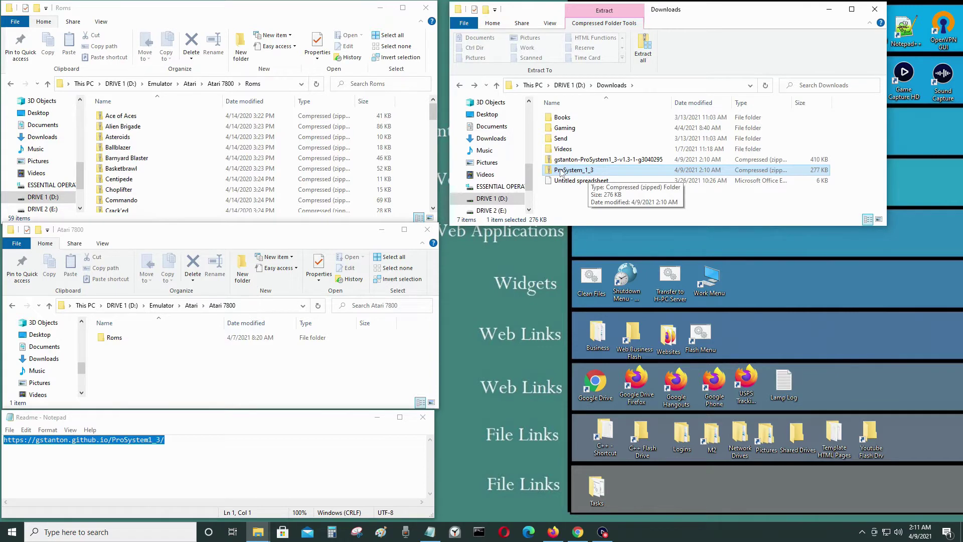
{"action": "left_click", "coordinate": [558, 534]}
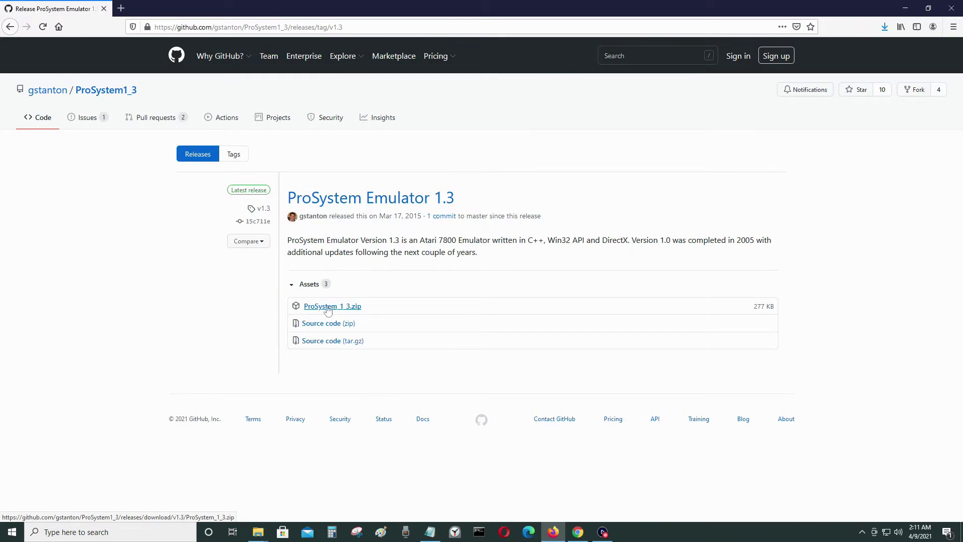
Step: Navigate back and forward through the project pages to reach the ProSystem Emulator 1.3 release page
{"action": "left_click", "coordinate": [6, 26]}
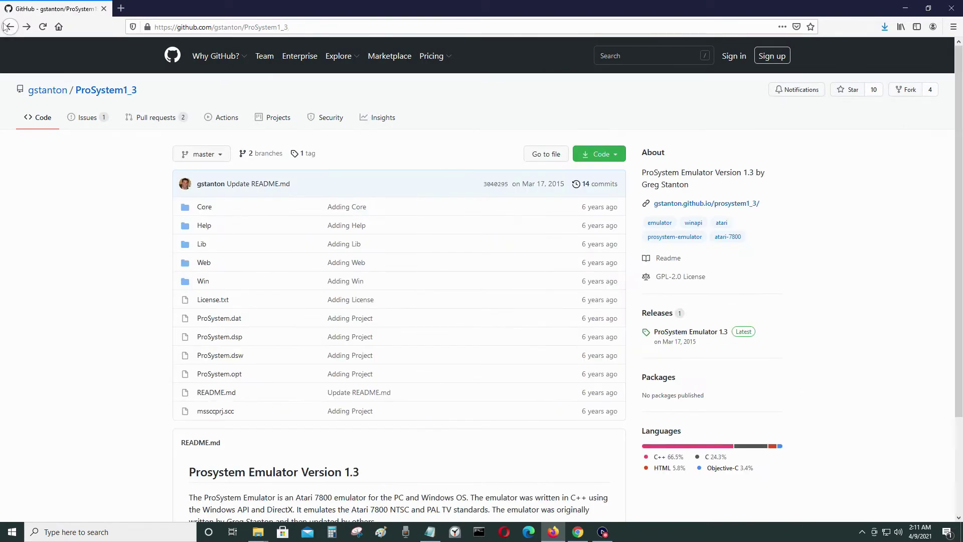
{"action": "left_click", "coordinate": [9, 26]}
{"action": "left_click", "coordinate": [27, 27]}
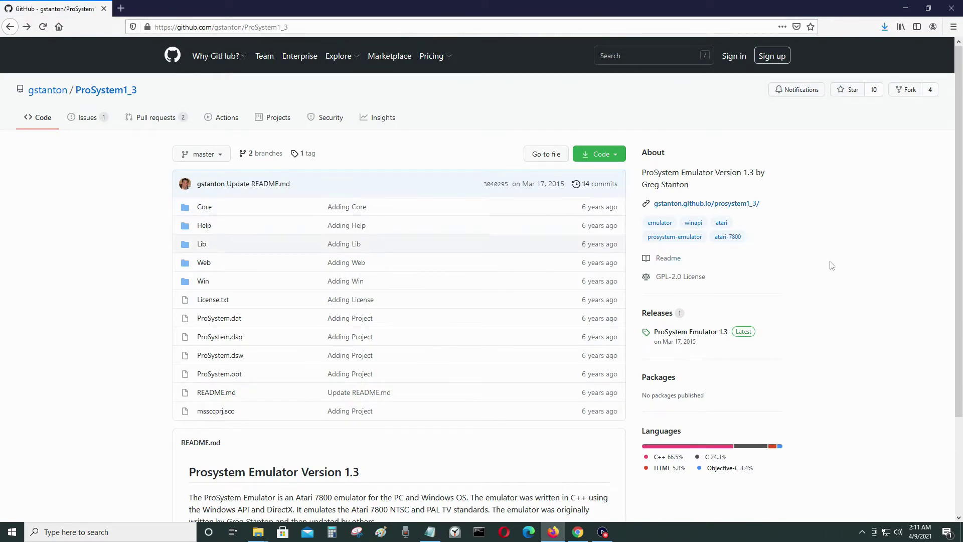
{"action": "left_click", "coordinate": [709, 336]}
Step: Paste the 1.3 release page address into the Readme notes
{"action": "left_click", "coordinate": [236, 27]}
{"action": "key", "text": "ctrl+c"}
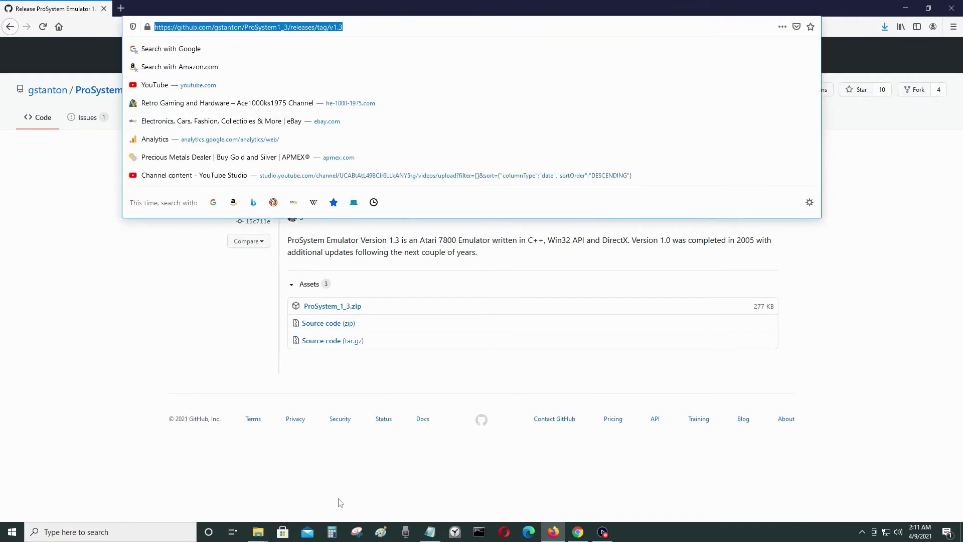
{"action": "left_click", "coordinate": [430, 532]}
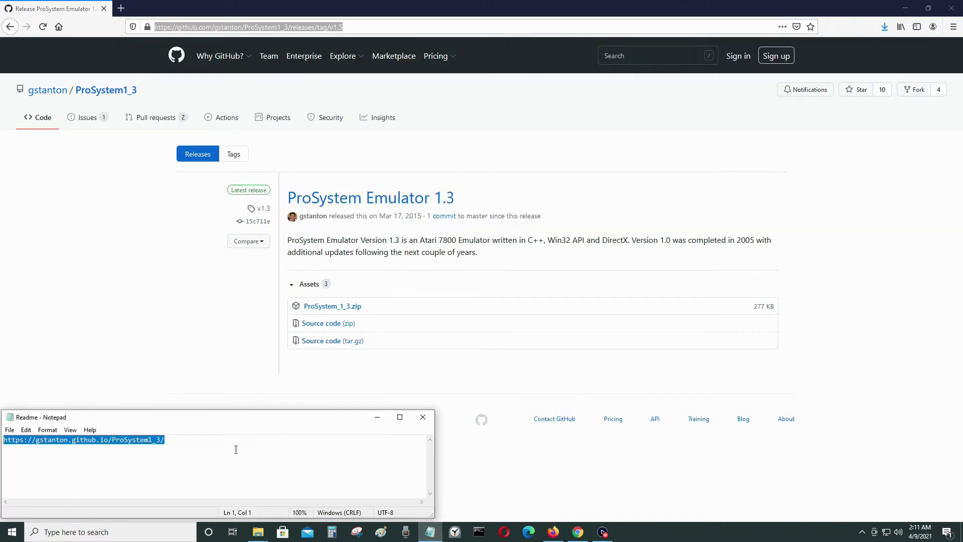
{"action": "key", "text": "ctrl+v"}
{"action": "left_click", "coordinate": [903, 290]}
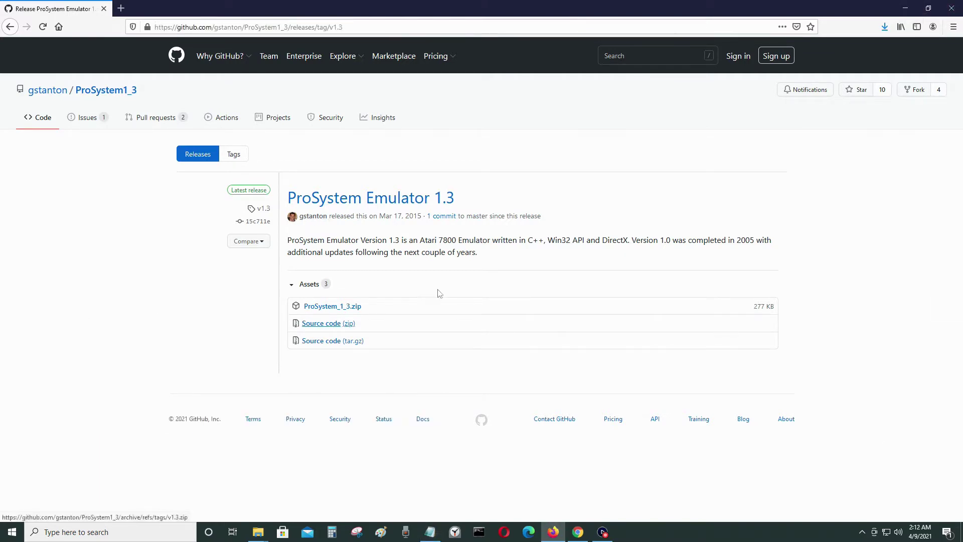
Step: Minimize Firefox and copy the ProSystem_13 folder from ProSystem_1_3.zip into the Atari 7800 folder
{"action": "left_click", "coordinate": [909, 11]}
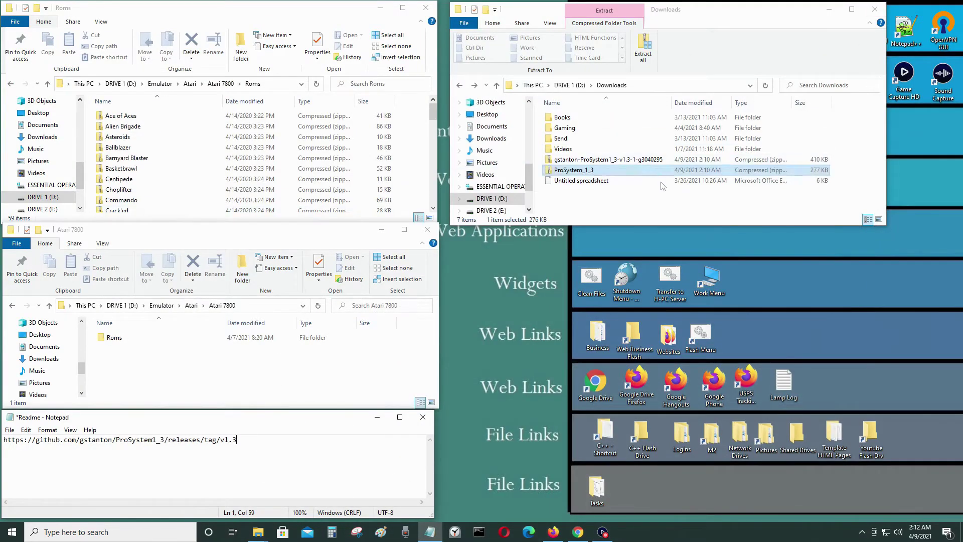
{"action": "left_click", "coordinate": [665, 208]}
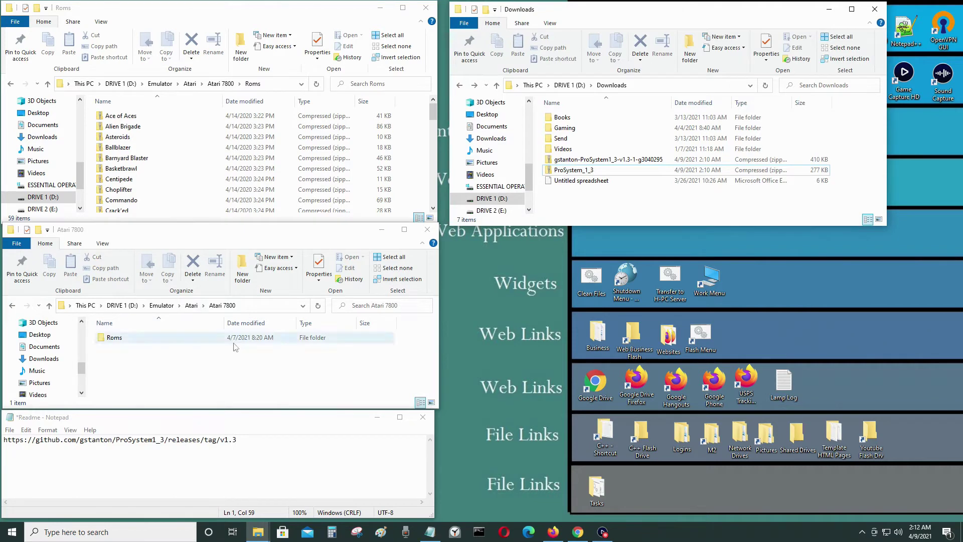
{"action": "left_click", "coordinate": [280, 236]}
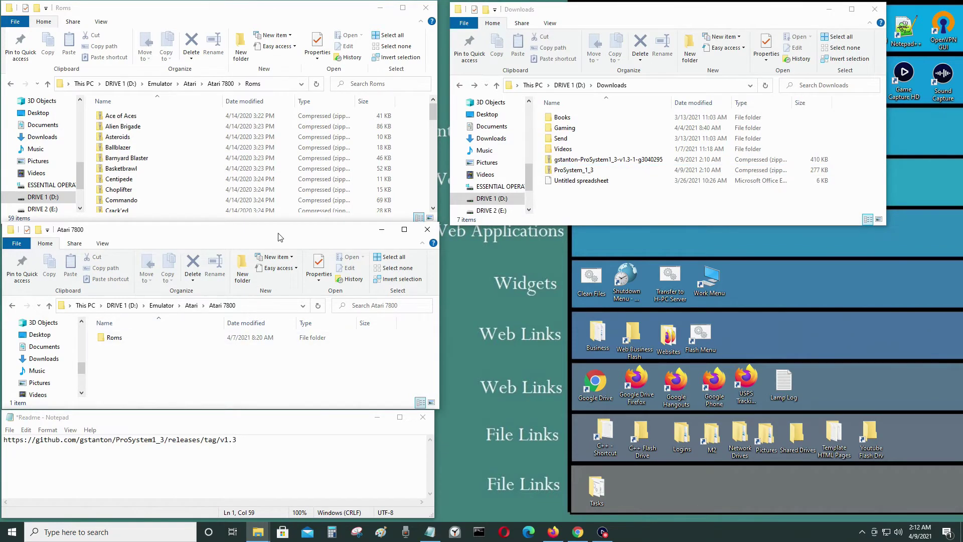
{"action": "left_click_drag", "start_coordinate": [279, 236], "coordinate": [277, 238]}
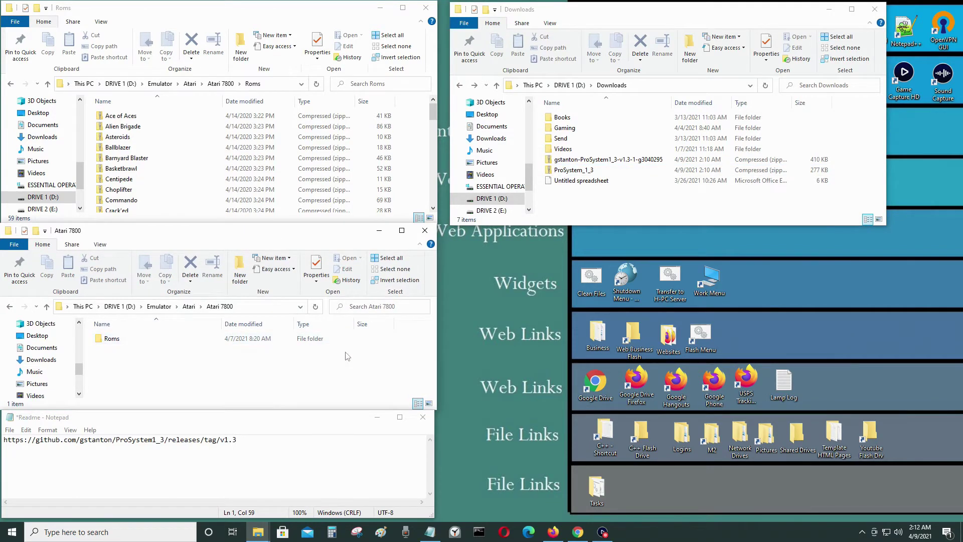
{"action": "double_click", "coordinate": [584, 171]}
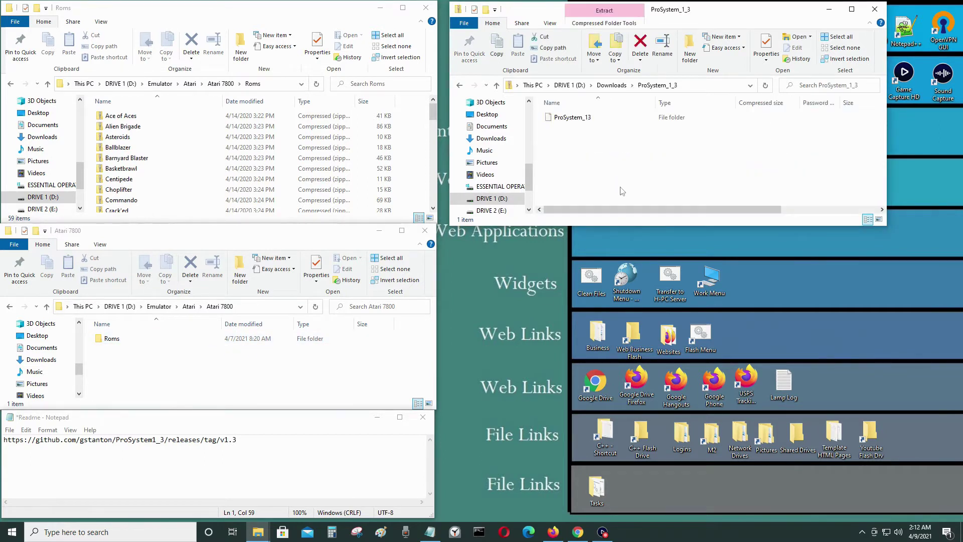
{"action": "left_click_drag", "start_coordinate": [559, 118], "coordinate": [245, 372]}
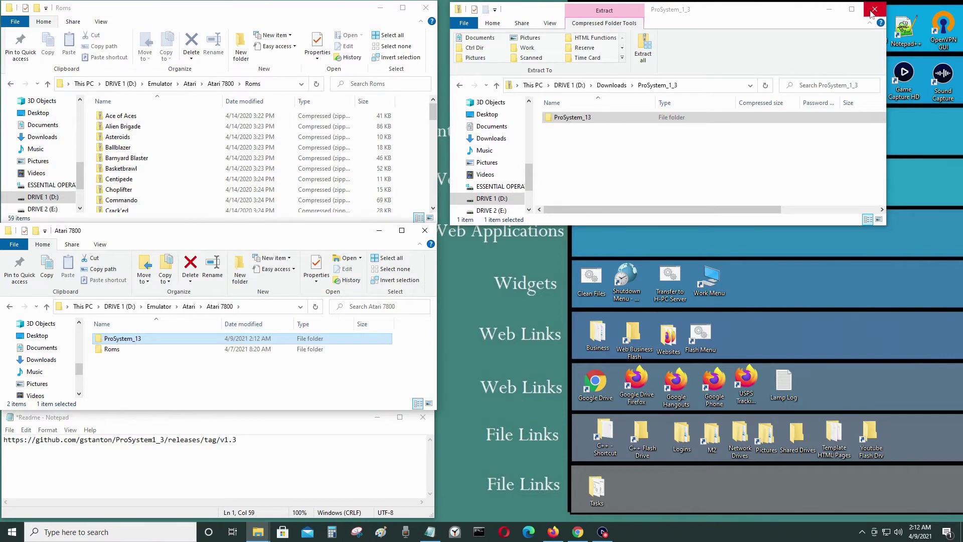
{"action": "left_click", "coordinate": [660, 119]}
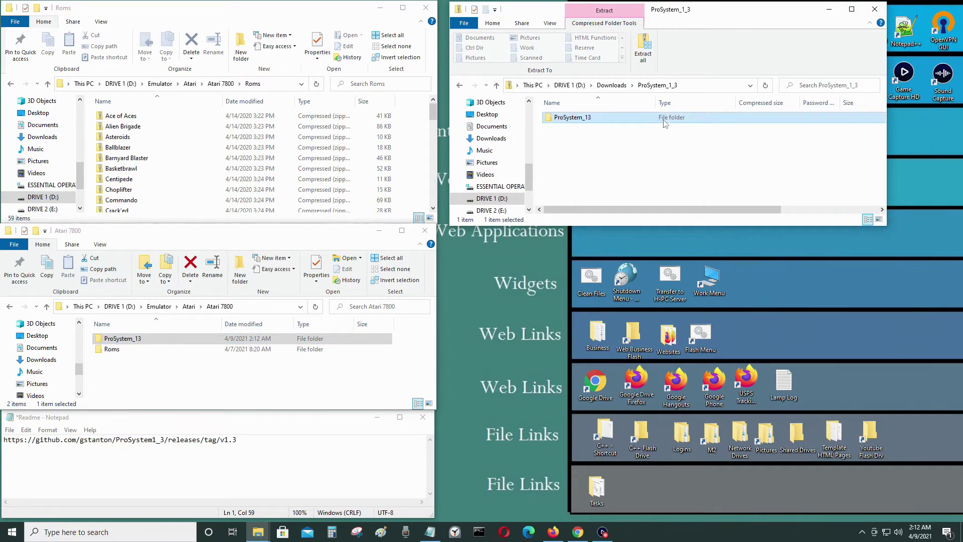
Step: Close the ProSystem_1_3 zip window and browse the 59 zipped games in Roms
{"action": "left_click", "coordinate": [883, 7]}
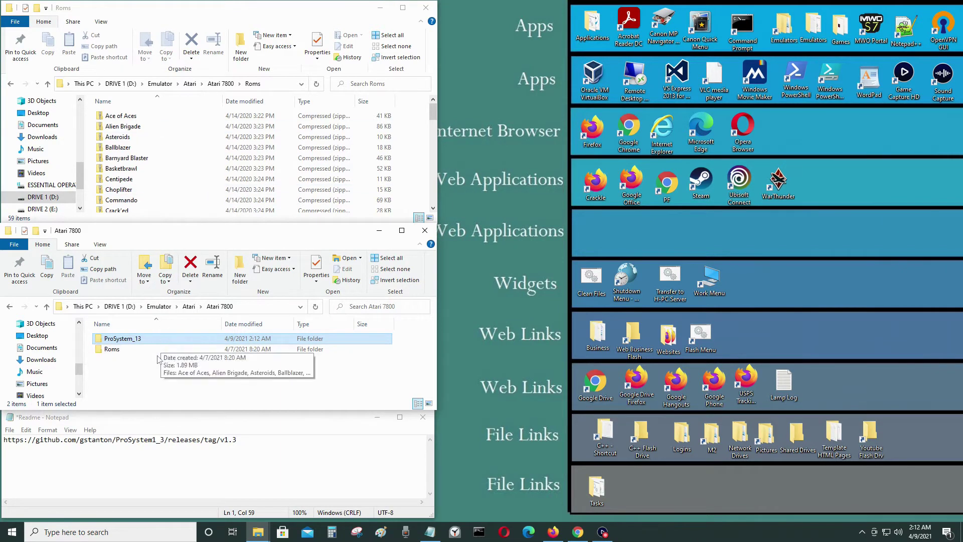
{"action": "left_click_drag", "start_coordinate": [174, 227], "coordinate": [178, 224]}
{"action": "left_click", "coordinate": [132, 158]}
{"action": "scroll", "coordinate": [133, 159], "scroll_direction": "down", "scroll_amount": 6}
{"action": "left_click", "coordinate": [160, 177]}
{"action": "scroll", "coordinate": [170, 188], "scroll_direction": "up", "scroll_amount": 3}
{"action": "scroll", "coordinate": [176, 197], "scroll_direction": "up", "scroll_amount": 3}
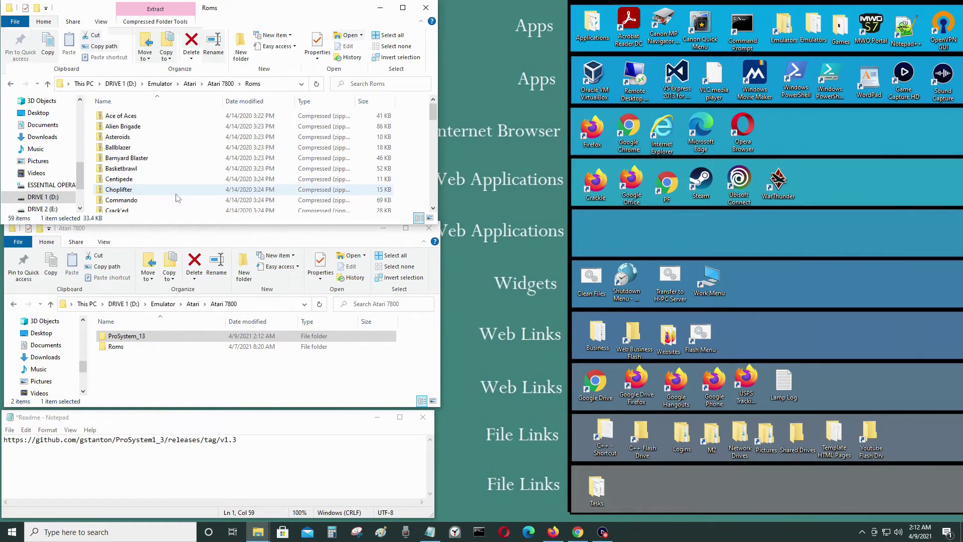
{"action": "scroll", "coordinate": [152, 190], "scroll_direction": "down", "scroll_amount": 1}
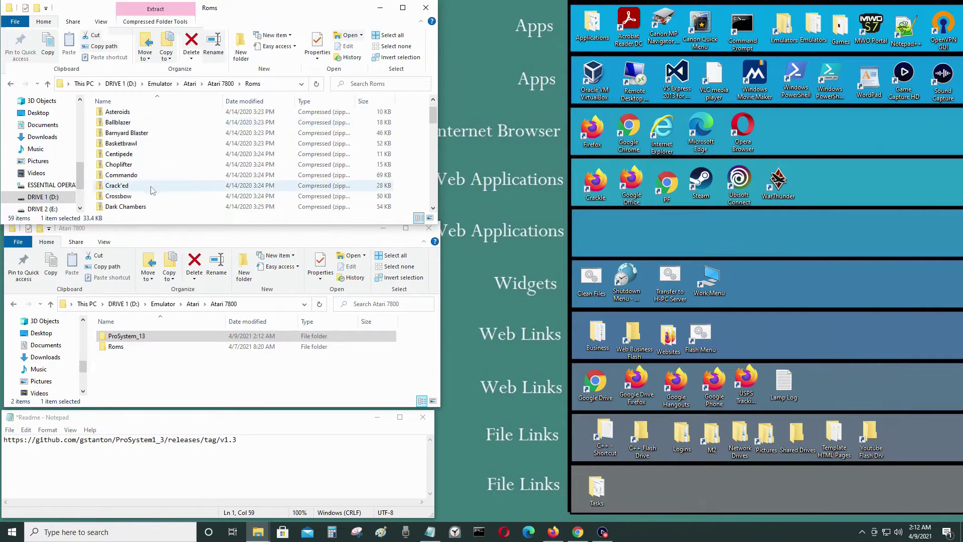
{"action": "scroll", "coordinate": [152, 191], "scroll_direction": "up", "scroll_amount": 1}
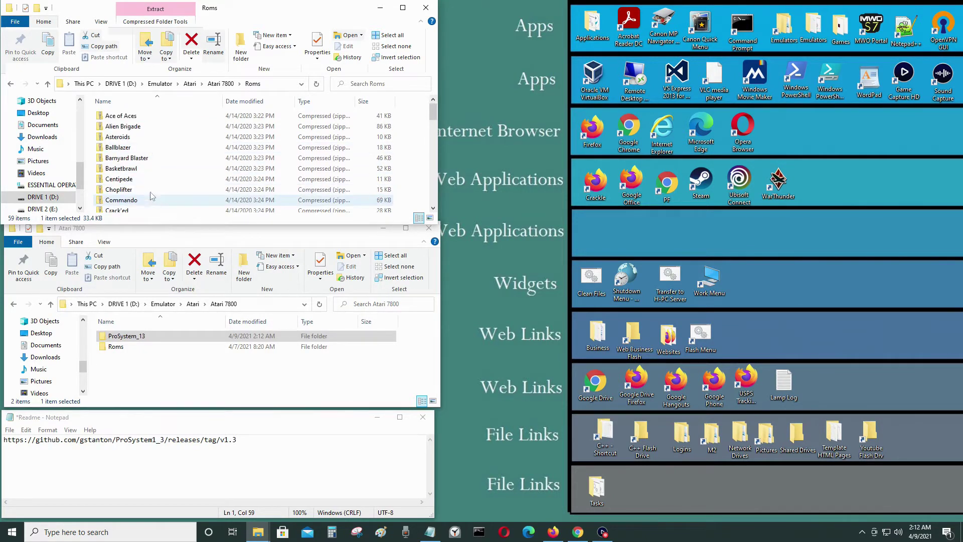
Step: Unzip Choplifter.a78 and Dig Dug.a78 into the Roms folder
{"action": "double_click", "coordinate": [151, 190]}
{"action": "left_click", "coordinate": [124, 116]}
{"action": "left_click_drag", "start_coordinate": [126, 117], "coordinate": [149, 348]}
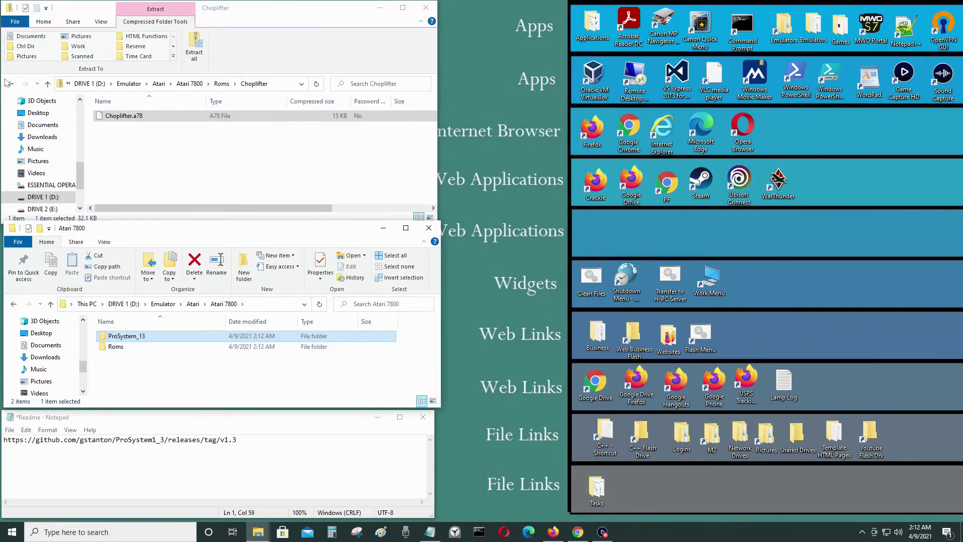
{"action": "left_click", "coordinate": [9, 83]}
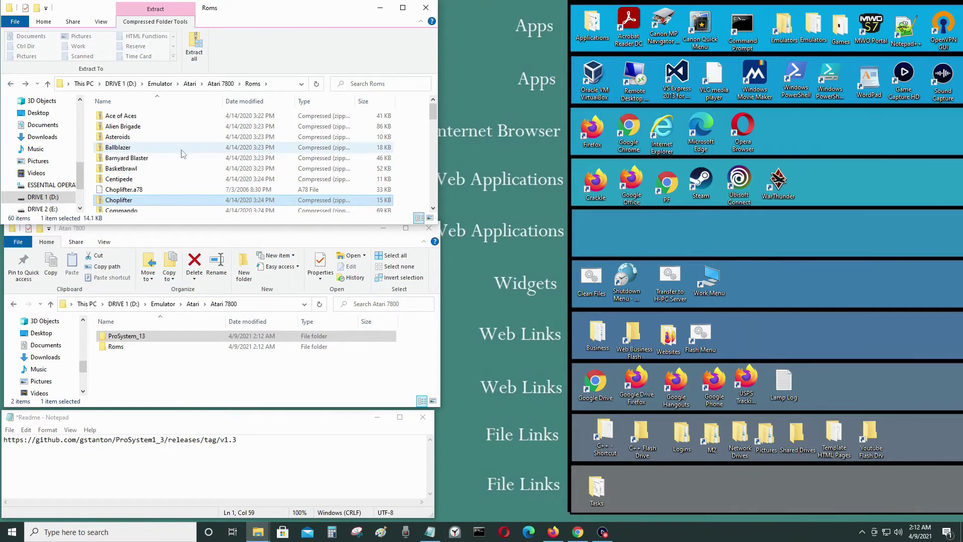
{"action": "scroll", "coordinate": [182, 152], "scroll_direction": "down", "scroll_amount": 4}
{"action": "scroll", "coordinate": [182, 153], "scroll_direction": "down", "scroll_amount": 2}
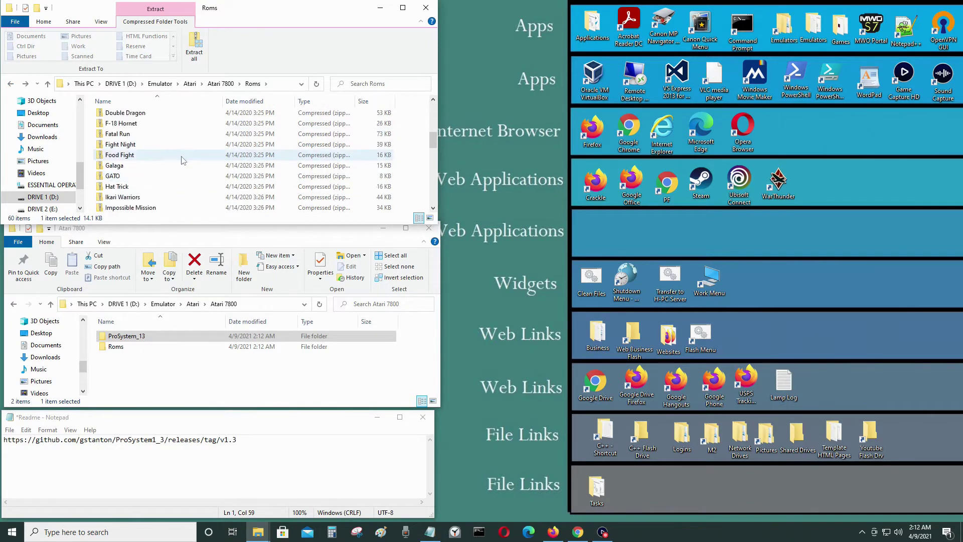
{"action": "scroll", "coordinate": [182, 153], "scroll_direction": "up", "scroll_amount": 2}
{"action": "left_click", "coordinate": [143, 135]}
{"action": "double_click", "coordinate": [143, 135]}
{"action": "left_click_drag", "start_coordinate": [118, 117], "coordinate": [151, 352]}
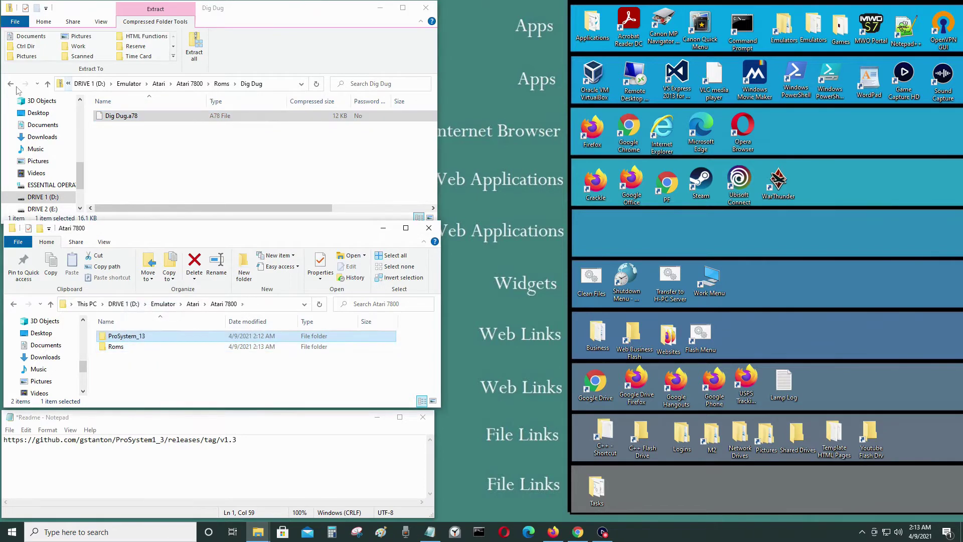
{"action": "left_click", "coordinate": [11, 84]}
Step: Unzip Joust.a78 and Commando.a78 into the Roms folder
{"action": "scroll", "coordinate": [192, 164], "scroll_direction": "down", "scroll_amount": 6}
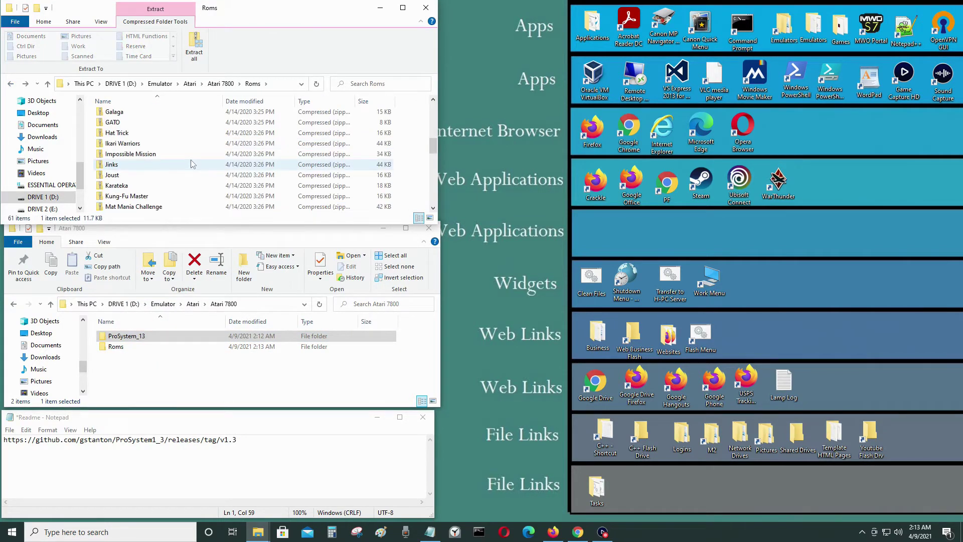
{"action": "double_click", "coordinate": [163, 175]}
{"action": "left_click_drag", "start_coordinate": [113, 116], "coordinate": [166, 347]}
{"action": "left_click", "coordinate": [11, 83]}
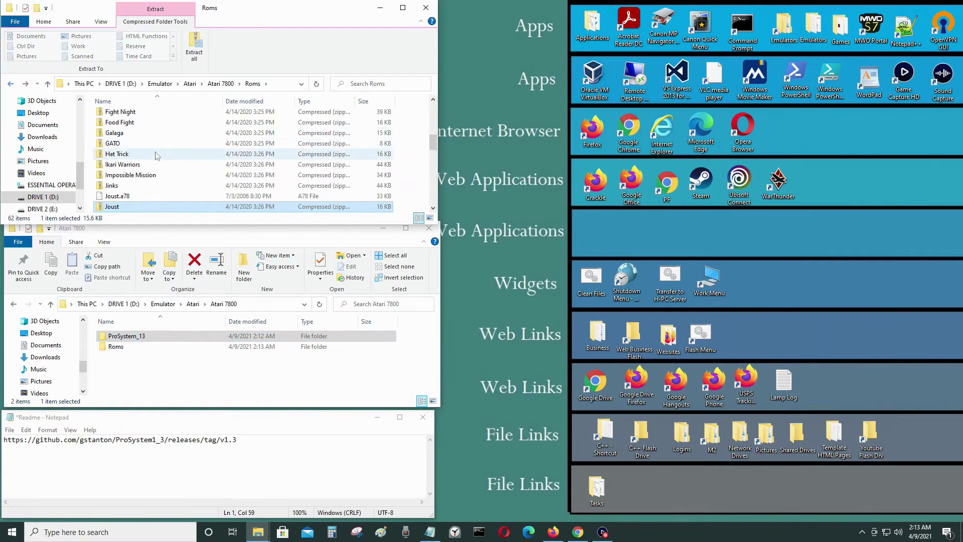
{"action": "scroll", "coordinate": [158, 159], "scroll_direction": "down", "scroll_amount": 6}
{"action": "scroll", "coordinate": [160, 161], "scroll_direction": "up", "scroll_amount": 6}
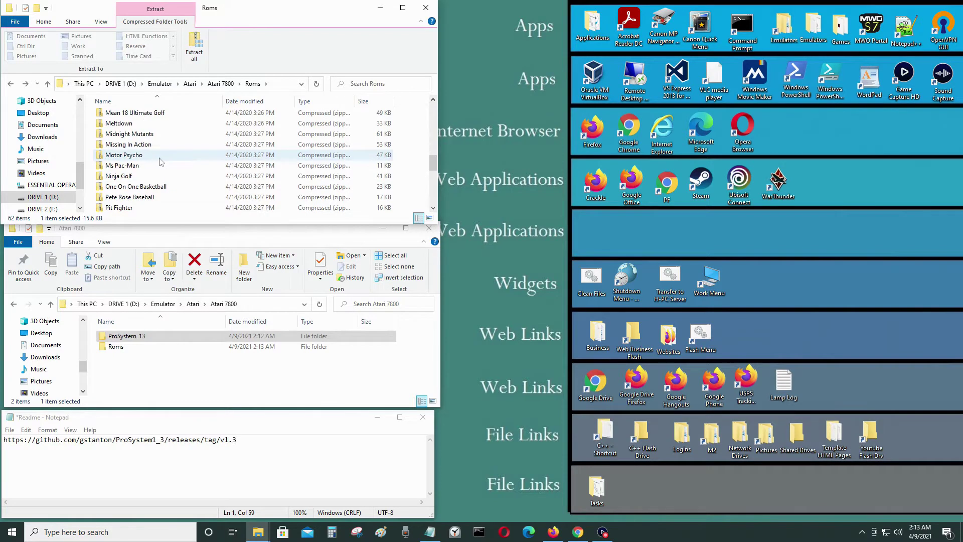
{"action": "scroll", "coordinate": [160, 161], "scroll_direction": "up", "scroll_amount": 1}
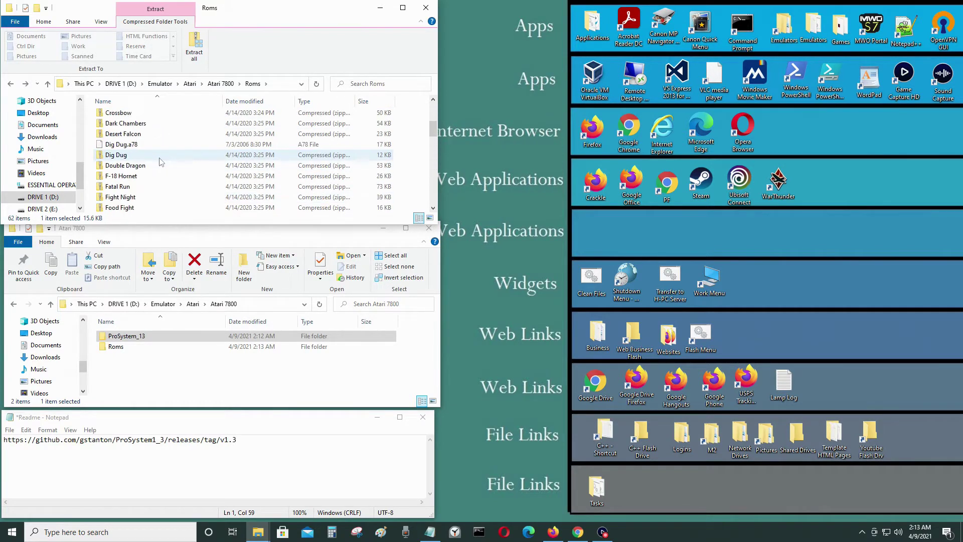
{"action": "scroll", "coordinate": [160, 161], "scroll_direction": "up", "scroll_amount": 1}
{"action": "double_click", "coordinate": [134, 124]}
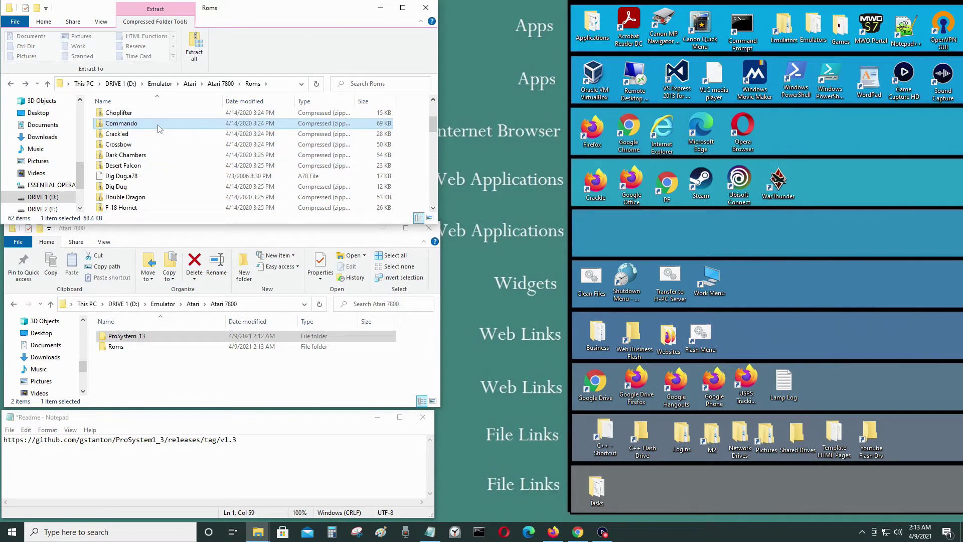
{"action": "left_click_drag", "start_coordinate": [135, 124], "coordinate": [150, 346]}
{"action": "left_click", "coordinate": [11, 83]}
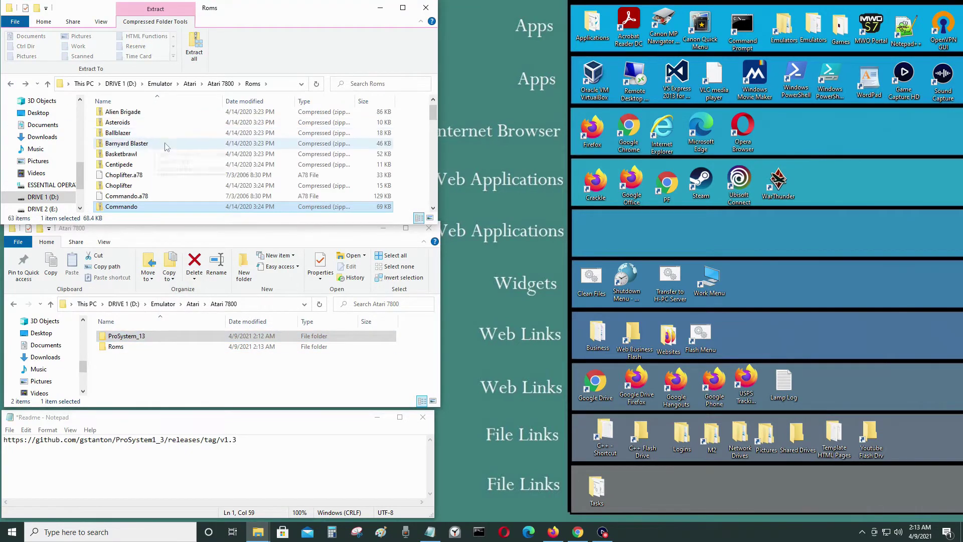
Step: Copy Galaga.a78 from the Galaga zip into the ProSystem_13 folder
{"action": "scroll", "coordinate": [167, 148], "scroll_direction": "down", "scroll_amount": 3}
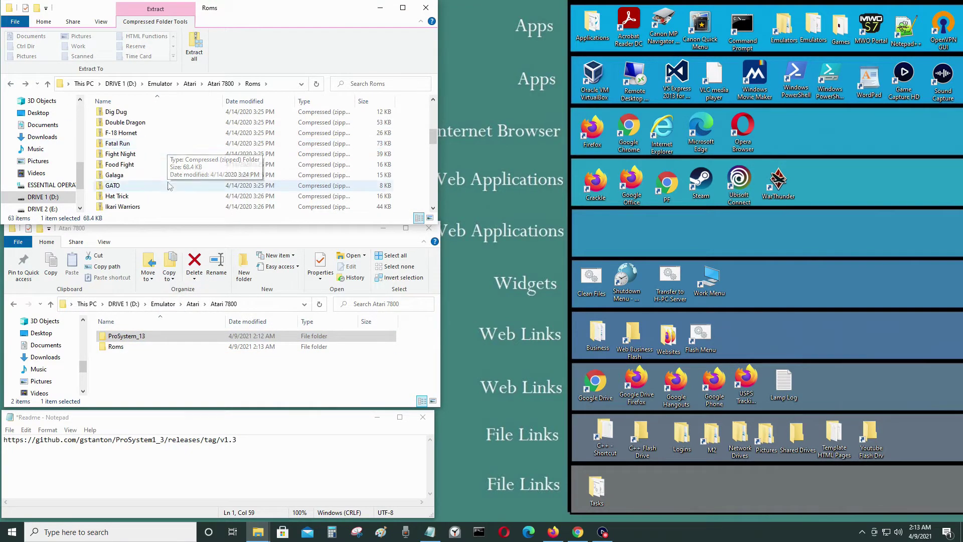
{"action": "double_click", "coordinate": [145, 175]}
{"action": "left_click_drag", "start_coordinate": [145, 122], "coordinate": [166, 337]}
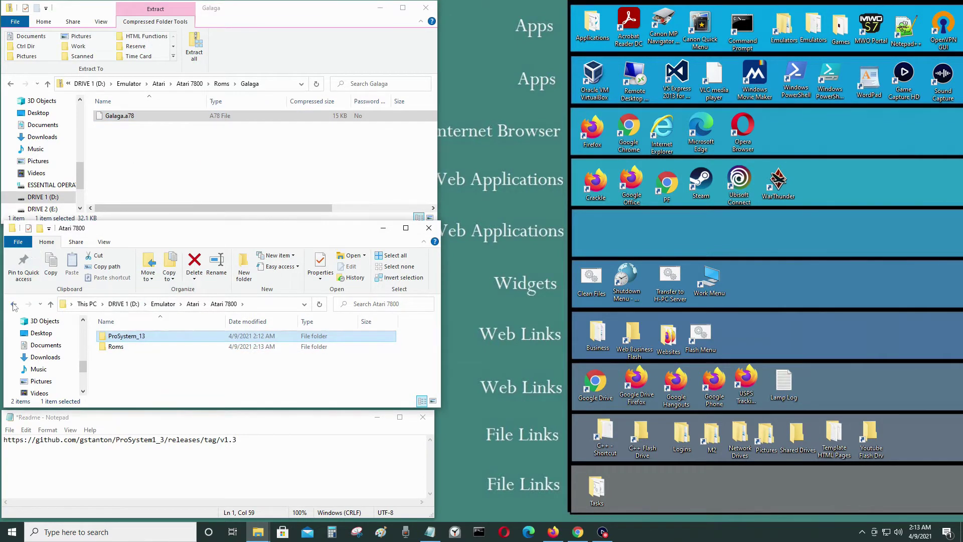
{"action": "left_click", "coordinate": [10, 84]}
Step: Scroll through the 64-item Roms list, then go up to the Atari 7800 folder with Alt+Up
{"action": "scroll", "coordinate": [243, 135], "scroll_direction": "down", "scroll_amount": 10}
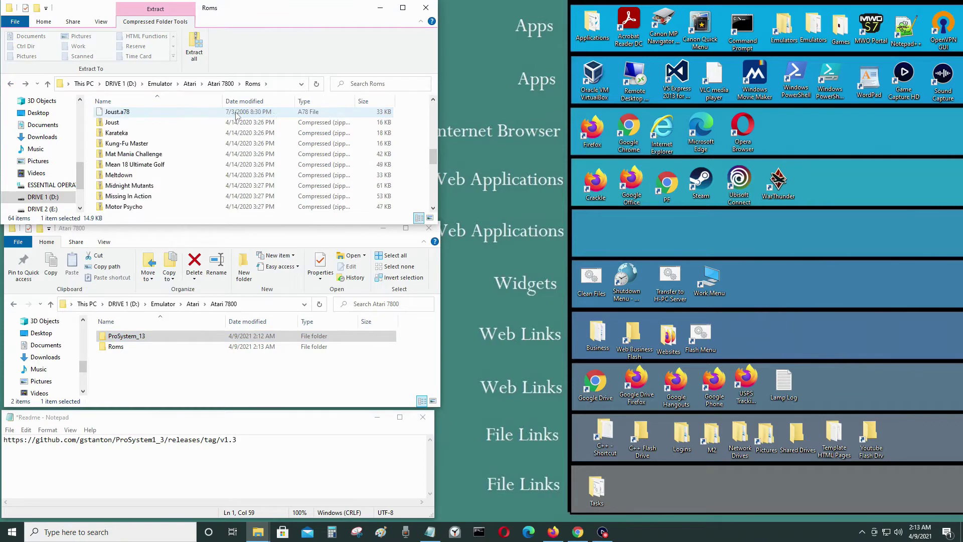
{"action": "scroll", "coordinate": [244, 138], "scroll_direction": "up", "scroll_amount": 3}
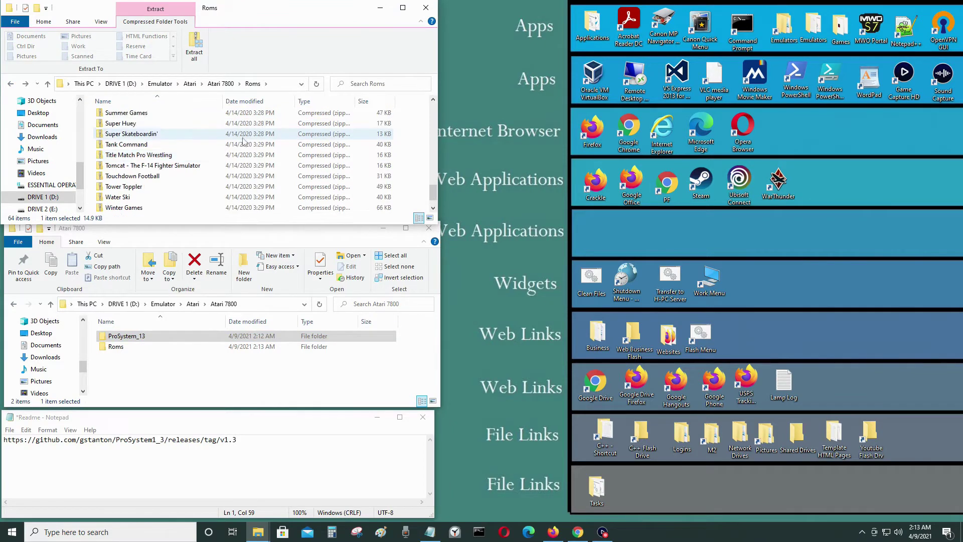
{"action": "scroll", "coordinate": [245, 147], "scroll_direction": "up", "scroll_amount": 2}
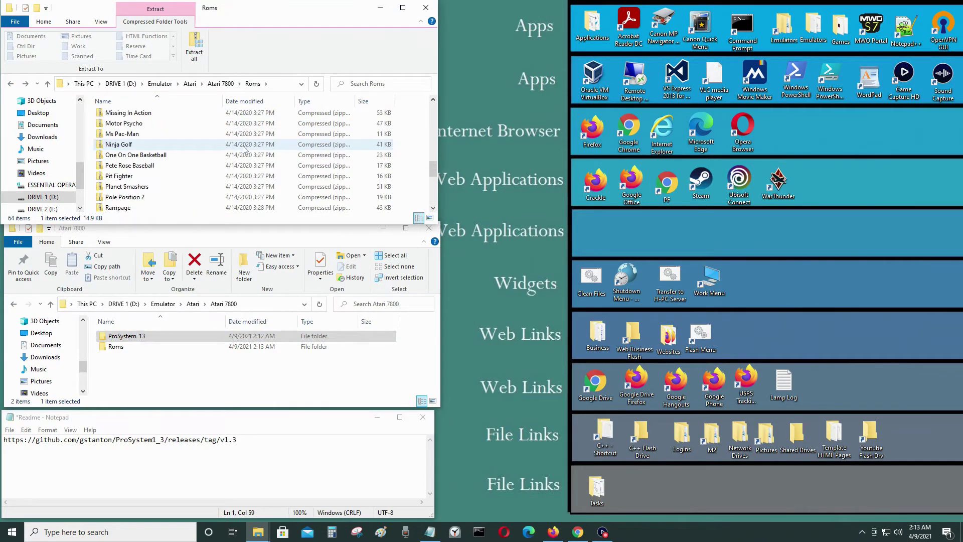
{"action": "scroll", "coordinate": [220, 161], "scroll_direction": "up", "scroll_amount": 2}
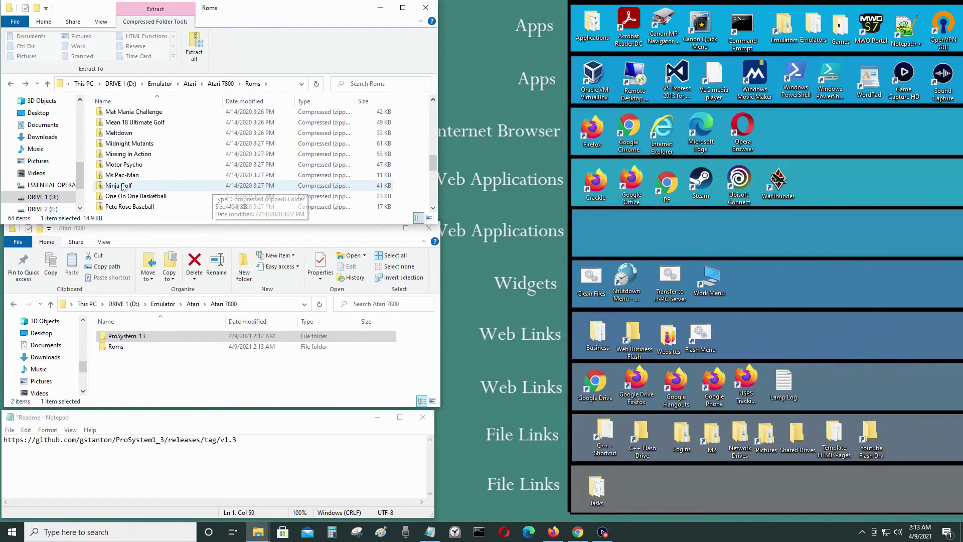
{"action": "scroll", "coordinate": [180, 175], "scroll_direction": "up", "scroll_amount": 2}
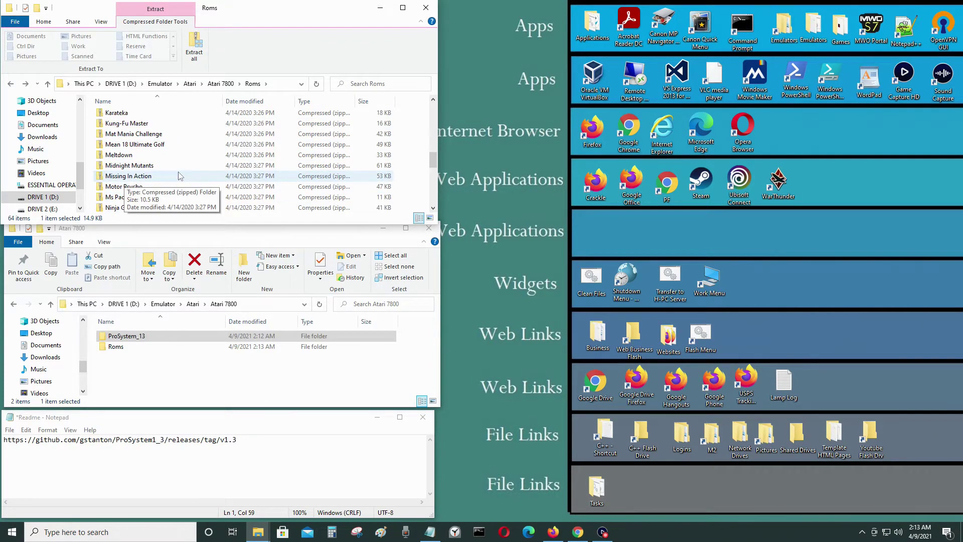
{"action": "scroll", "coordinate": [183, 163], "scroll_direction": "up", "scroll_amount": 1}
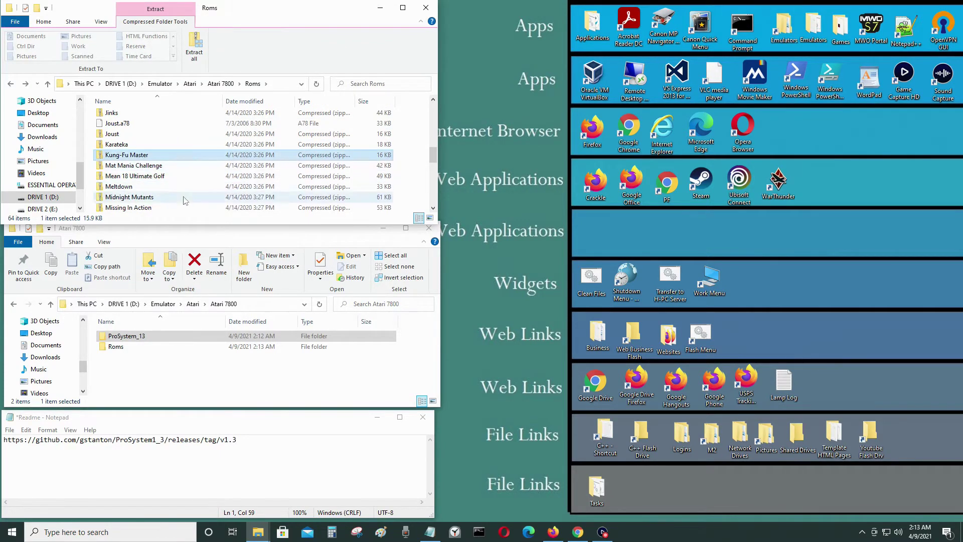
{"action": "scroll", "coordinate": [183, 185], "scroll_direction": "up", "scroll_amount": 1}
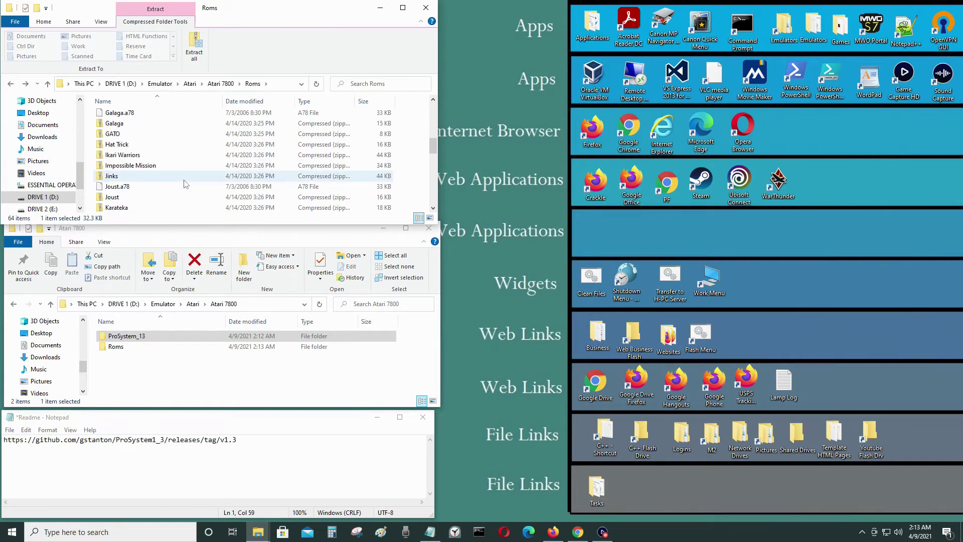
{"action": "scroll", "coordinate": [185, 161], "scroll_direction": "up", "scroll_amount": 4}
{"action": "scroll", "coordinate": [186, 161], "scroll_direction": "up", "scroll_amount": 2}
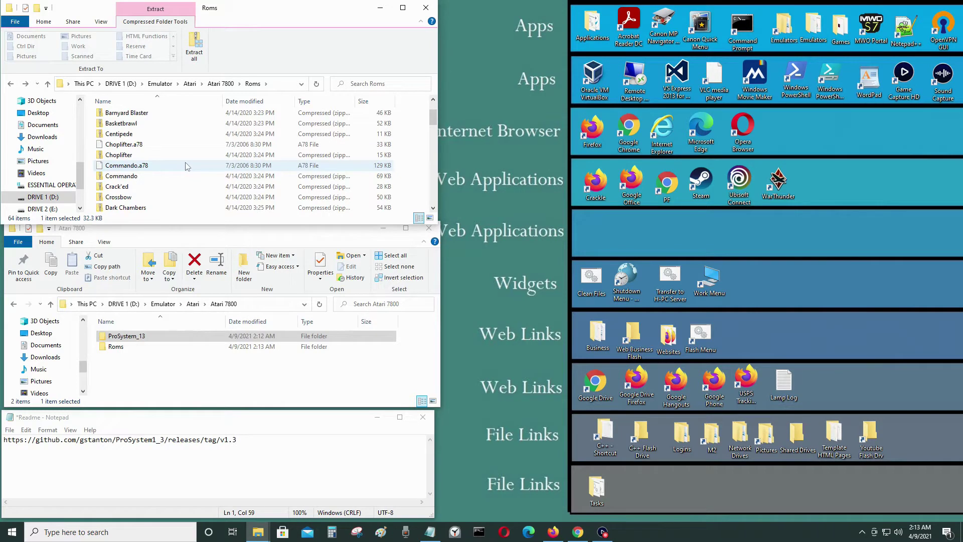
{"action": "scroll", "coordinate": [188, 172], "scroll_direction": "down", "scroll_amount": 13}
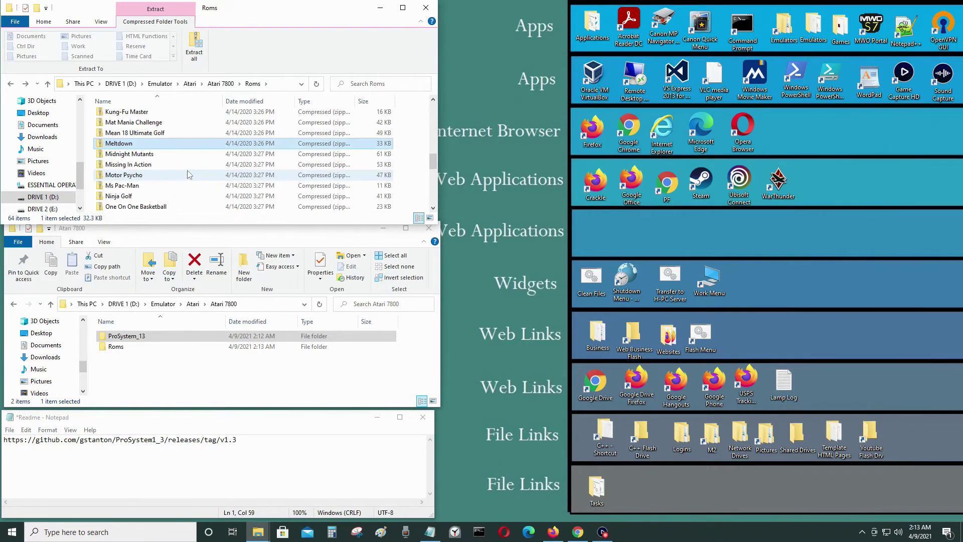
{"action": "scroll", "coordinate": [188, 174], "scroll_direction": "down", "scroll_amount": 3}
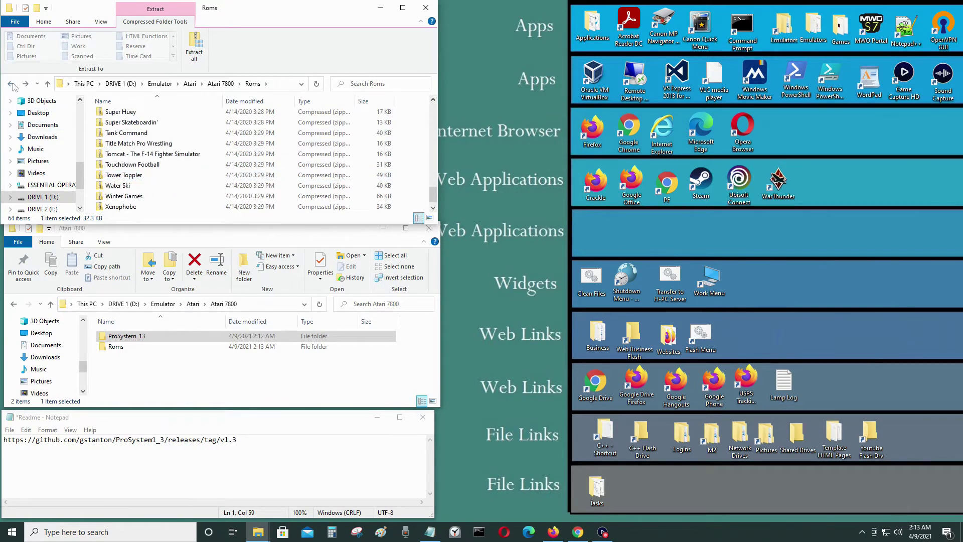
{"action": "key", "text": "alt+Up"}
Step: Scan the ProSystem_13 folder with Microsoft Defender
{"action": "left_click", "coordinate": [252, 184]}
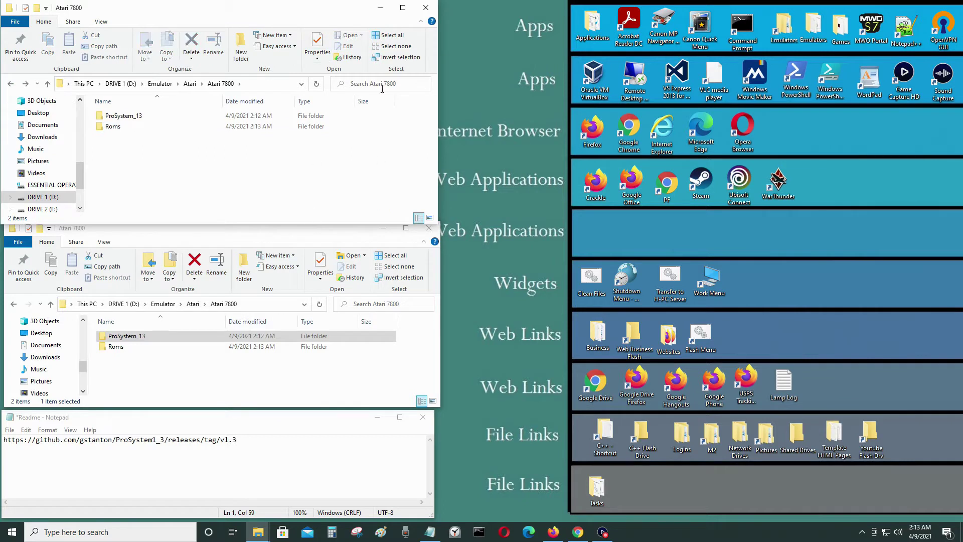
{"action": "double_click", "coordinate": [123, 336]}
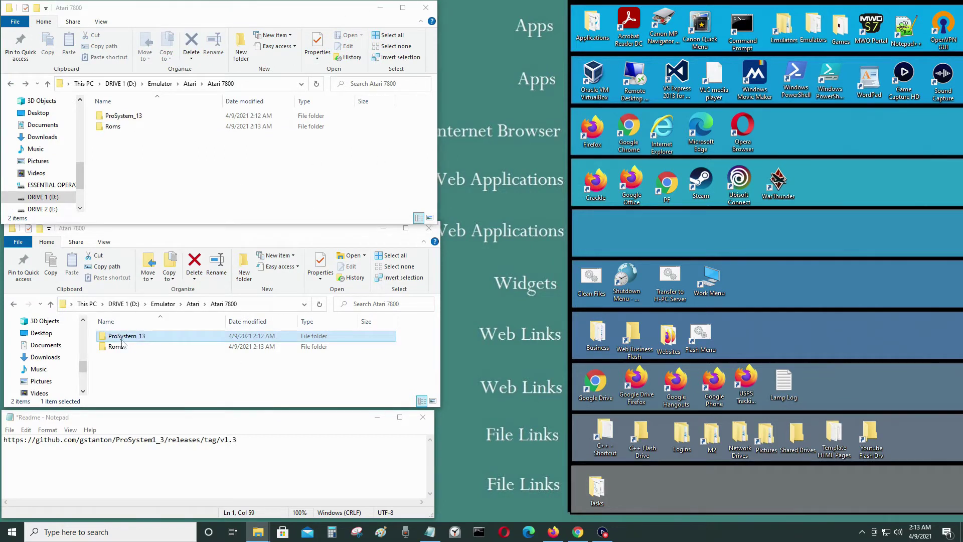
{"action": "left_click", "coordinate": [13, 304]}
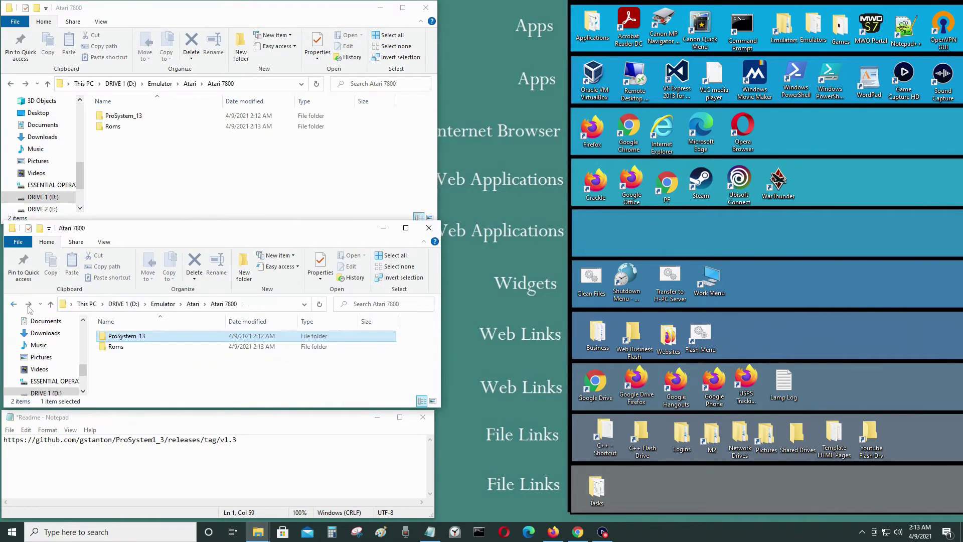
{"action": "right_click", "coordinate": [161, 341]}
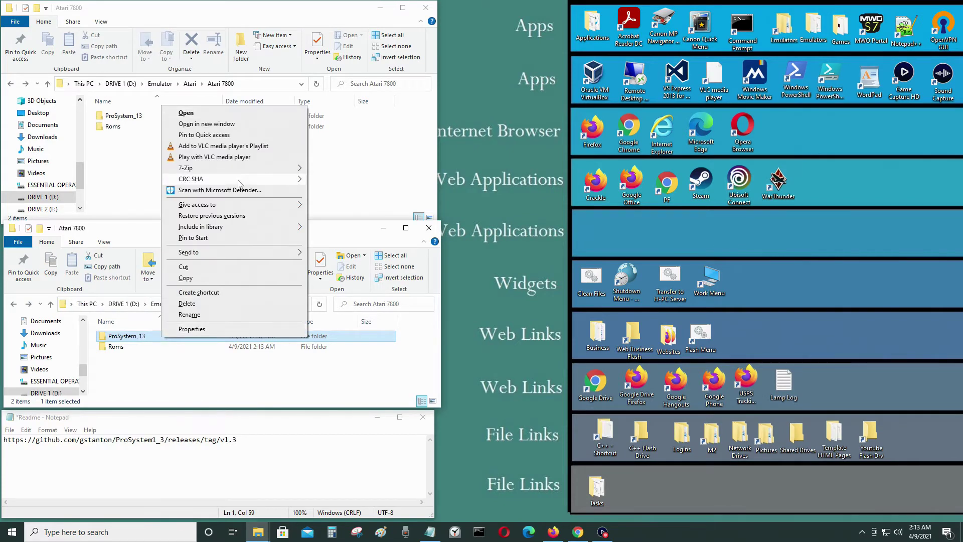
{"action": "left_click", "coordinate": [211, 189]}
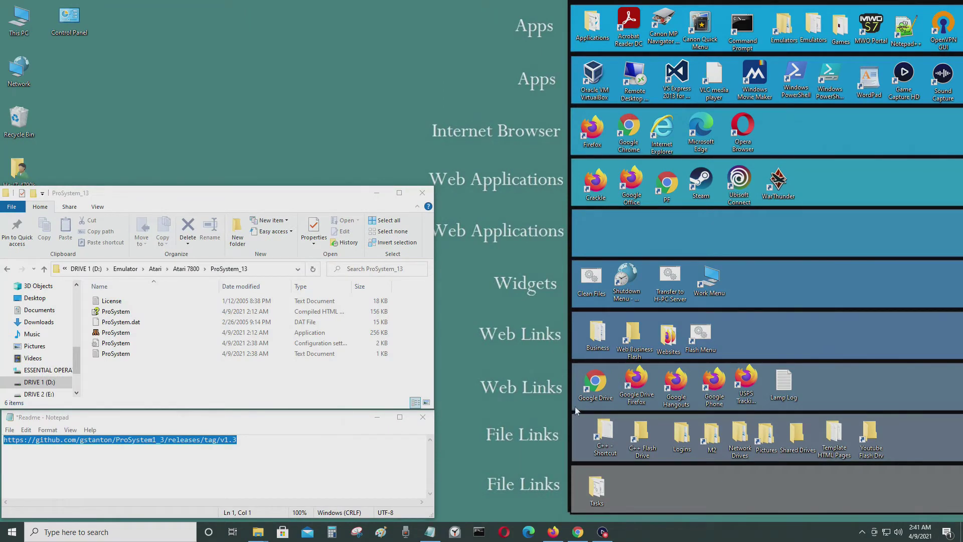
Step: Launch ProSystem.exe and move the emulator window to the screen centre
{"action": "left_click", "coordinate": [253, 386]}
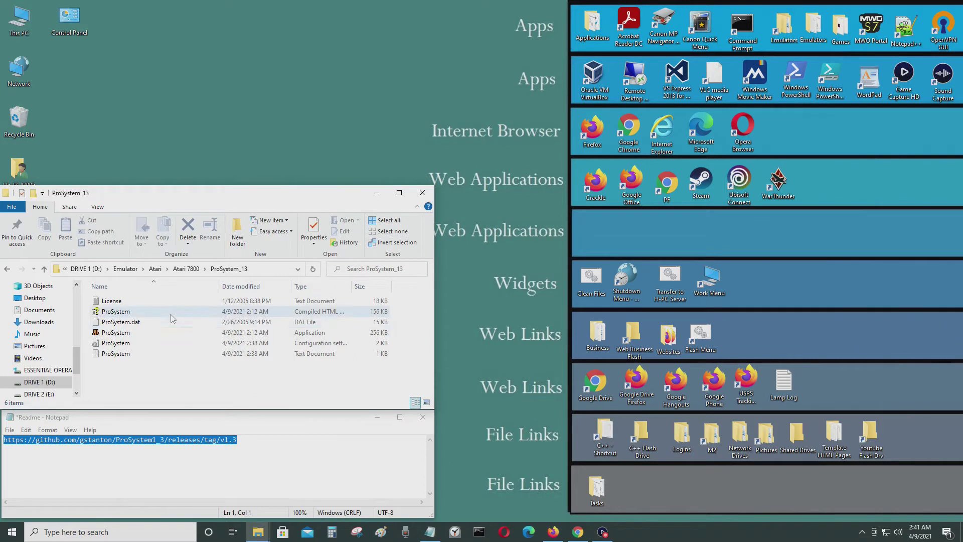
{"action": "double_click", "coordinate": [164, 334]}
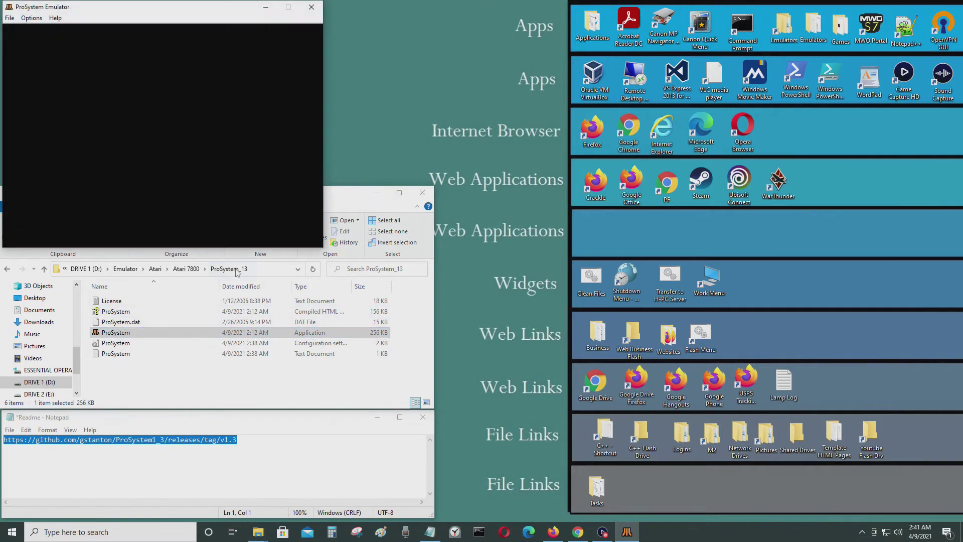
{"action": "left_click_drag", "start_coordinate": [137, 7], "coordinate": [548, 169]}
{"action": "left_click", "coordinate": [456, 172]}
Step: Scale the emulator display to x3 and reposition the enlarged window
{"action": "mouse_move", "coordinate": [513, 213]}
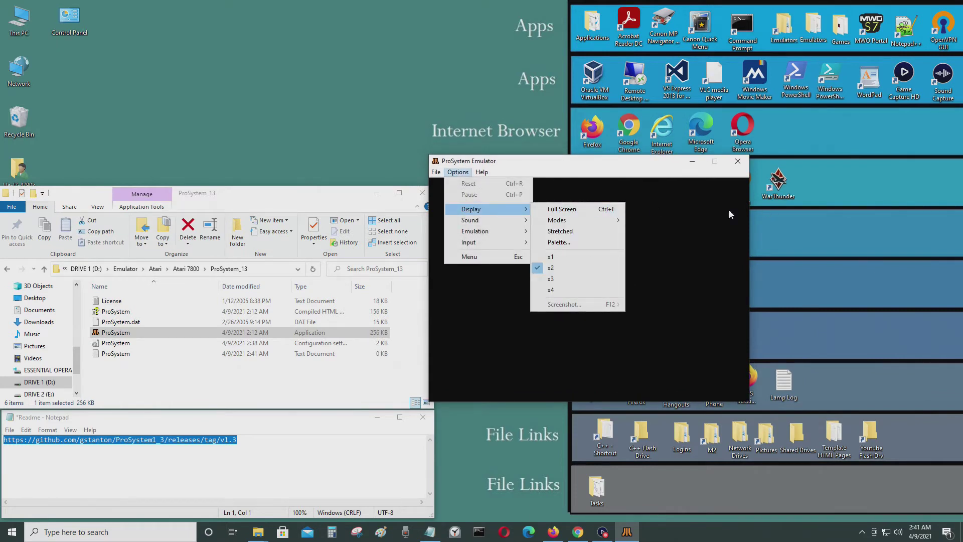
{"action": "mouse_move", "coordinate": [592, 220]}
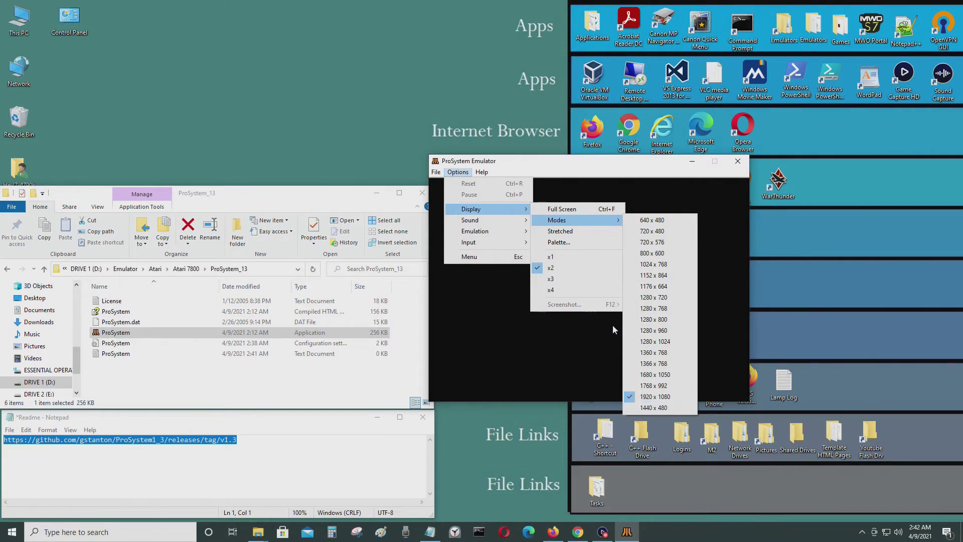
{"action": "left_click", "coordinate": [571, 280]}
{"action": "left_click_drag", "start_coordinate": [601, 165], "coordinate": [464, 95]}
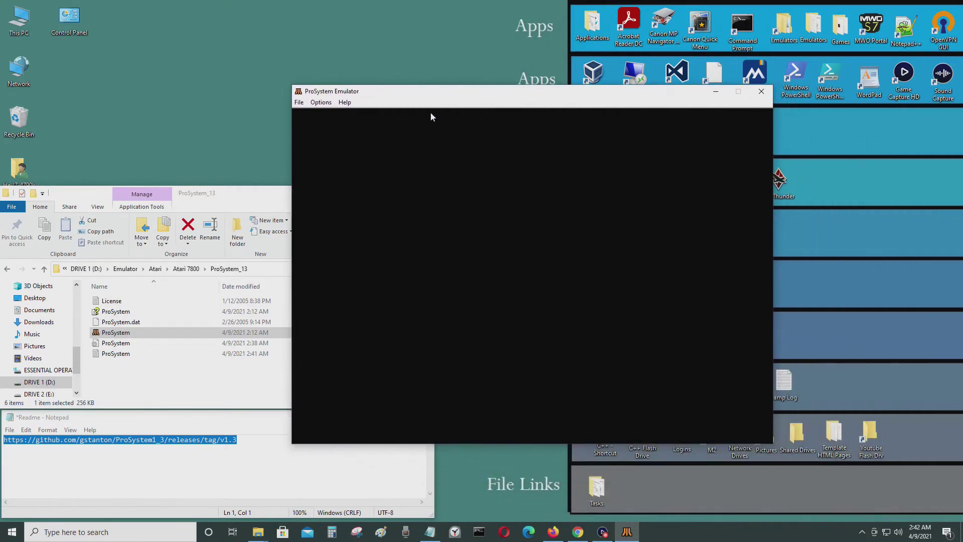
Step: Increase the display to x4, fit the window on screen, and bring up the ROM Open dialog
{"action": "left_click", "coordinate": [313, 103]}
{"action": "mouse_move", "coordinate": [359, 141]}
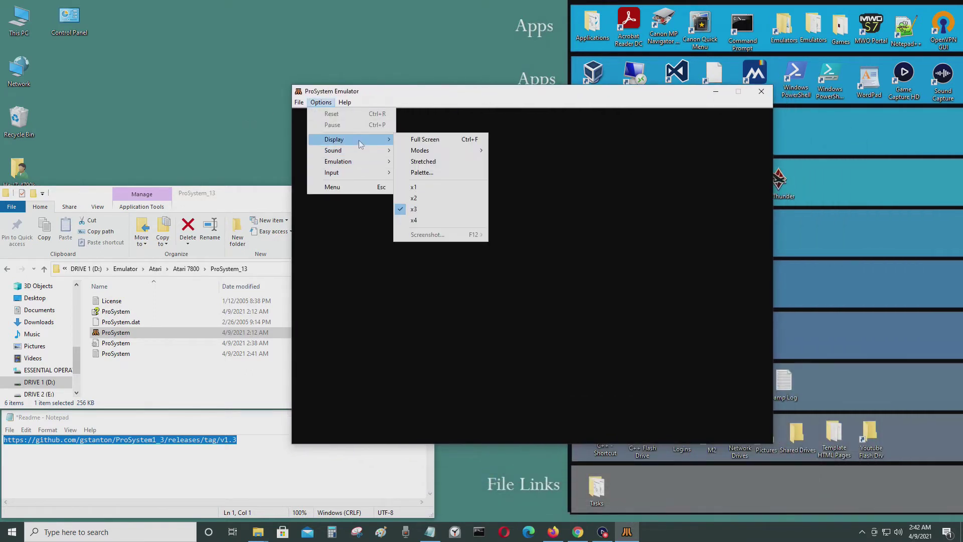
{"action": "left_click", "coordinate": [415, 220]}
{"action": "left_click_drag", "start_coordinate": [494, 98], "coordinate": [395, 53]}
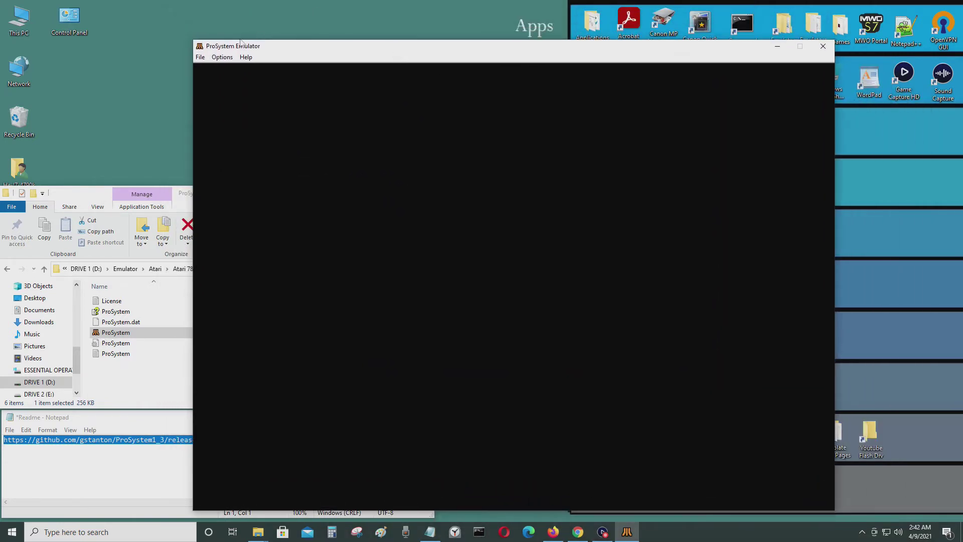
{"action": "left_click", "coordinate": [201, 57]}
{"action": "left_click", "coordinate": [211, 70]}
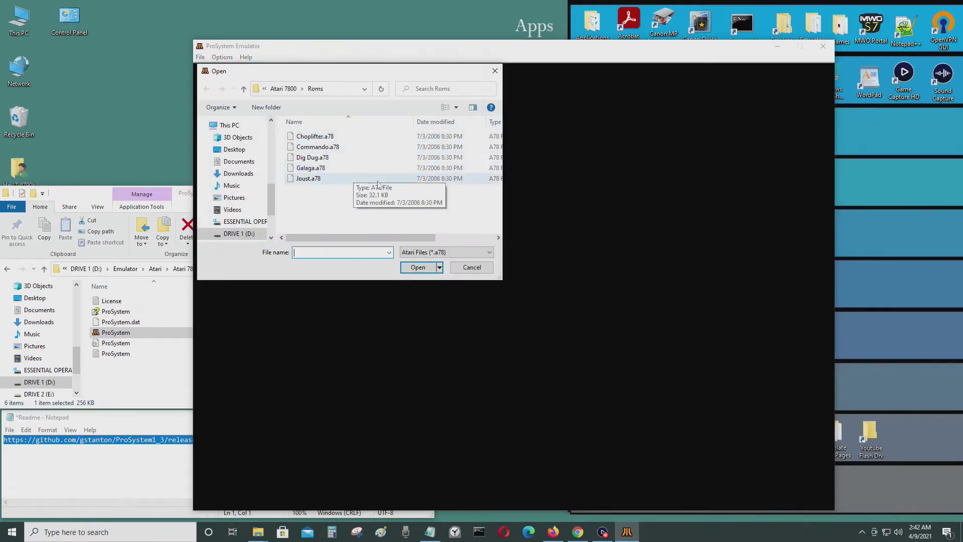
Step: Load the Galaga.a78 ROM from the Roms folder and shift the emulator window up slightly
{"action": "left_click", "coordinate": [349, 170]}
{"action": "left_click", "coordinate": [418, 268]}
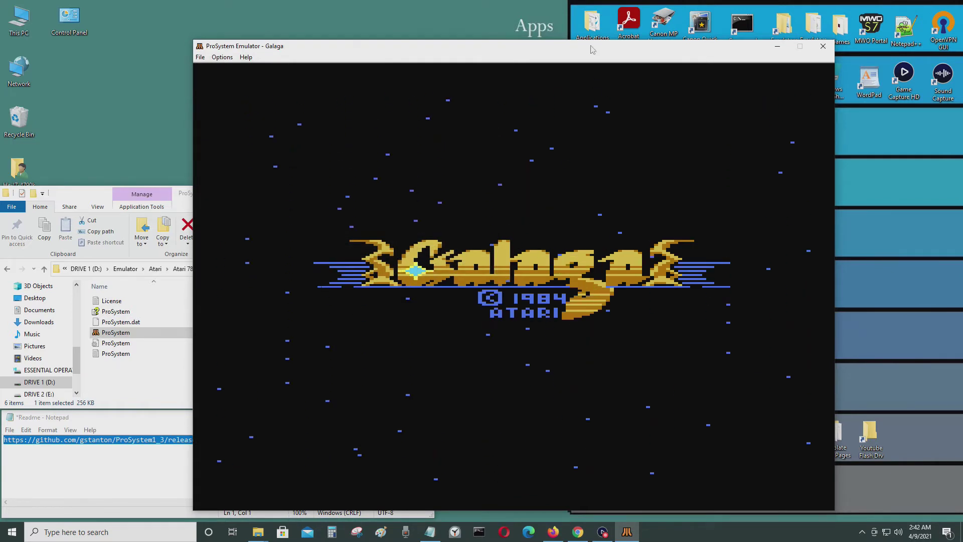
{"action": "left_click_drag", "start_coordinate": [594, 51], "coordinate": [594, 40]}
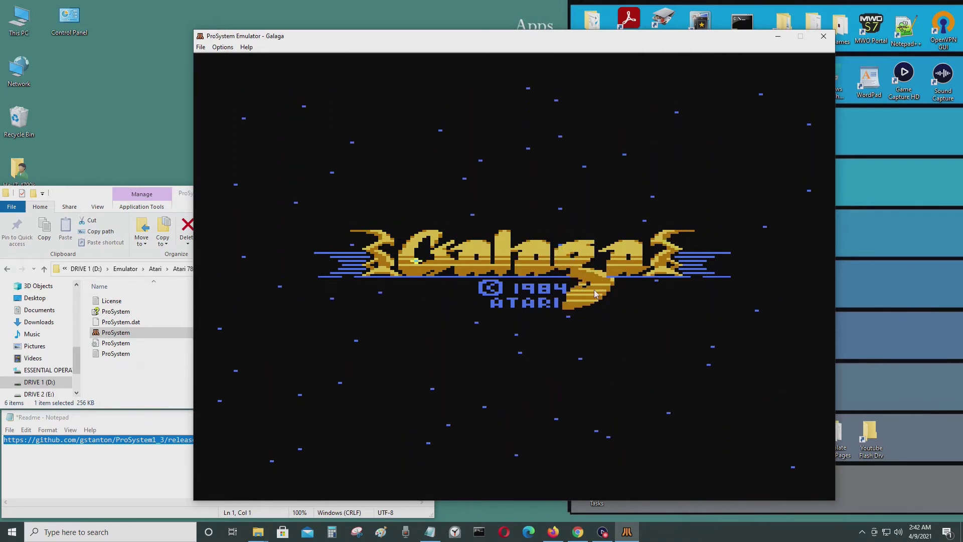
Step: Start Galaga with F1 and fight the first wave, steering with the arrow keys and firing with Z
{"action": "key", "text": "F1"}
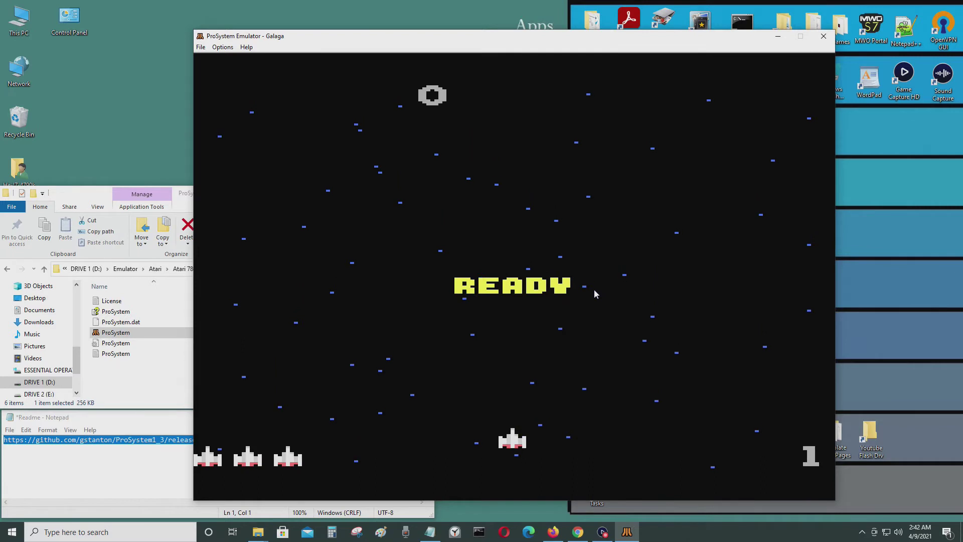
{"action": "key", "text": "Left"}
{"action": "key", "text": "z"}
{"action": "key", "text": "Right"}
{"action": "key", "text": "z"}
{"action": "key", "text": "z"}
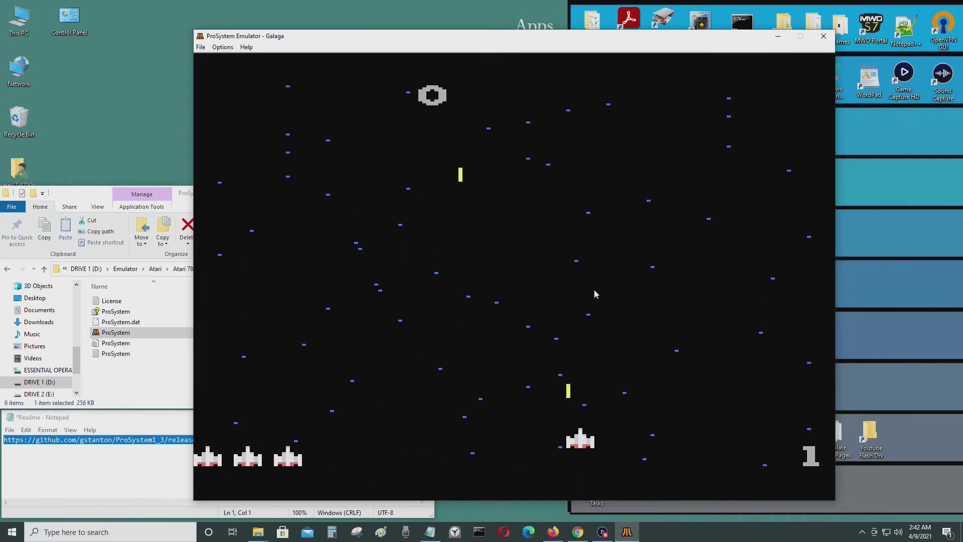
{"action": "key", "text": "Left"}
{"action": "key", "text": "z"}
{"action": "key", "text": "z"}
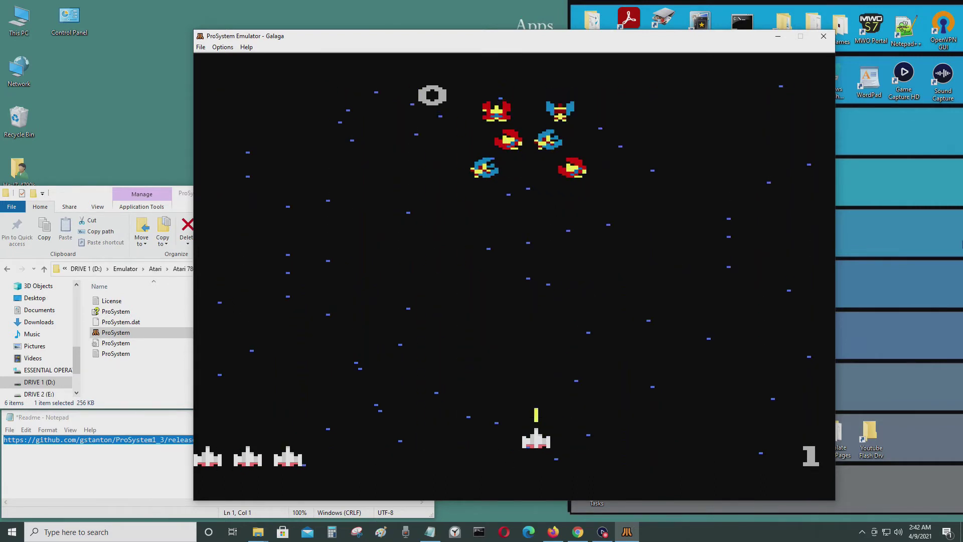
{"action": "key", "text": "Left"}
{"action": "key", "text": "z"}
{"action": "key", "text": "Right"}
{"action": "key", "text": "z"}
{"action": "key", "text": "z"}
{"action": "key", "text": "Left"}
{"action": "key", "text": "z"}
{"action": "key", "text": "Right"}
{"action": "key", "text": "z"}
{"action": "key", "text": "Left"}
{"action": "key", "text": "z"}
{"action": "key", "text": "Right"}
{"action": "key", "text": "z"}
{"action": "key", "text": "Left"}
{"action": "key", "text": "z"}
{"action": "key", "text": "z"}
{"action": "key", "text": "z"}
{"action": "key", "text": "Left"}
{"action": "key", "text": "Right"}
{"action": "key", "text": "z"}
{"action": "key", "text": "Left"}
{"action": "key", "text": "z"}
{"action": "key", "text": "Right"}
{"action": "key", "text": "z"}
{"action": "key", "text": "Left"}
{"action": "key", "text": "z"}
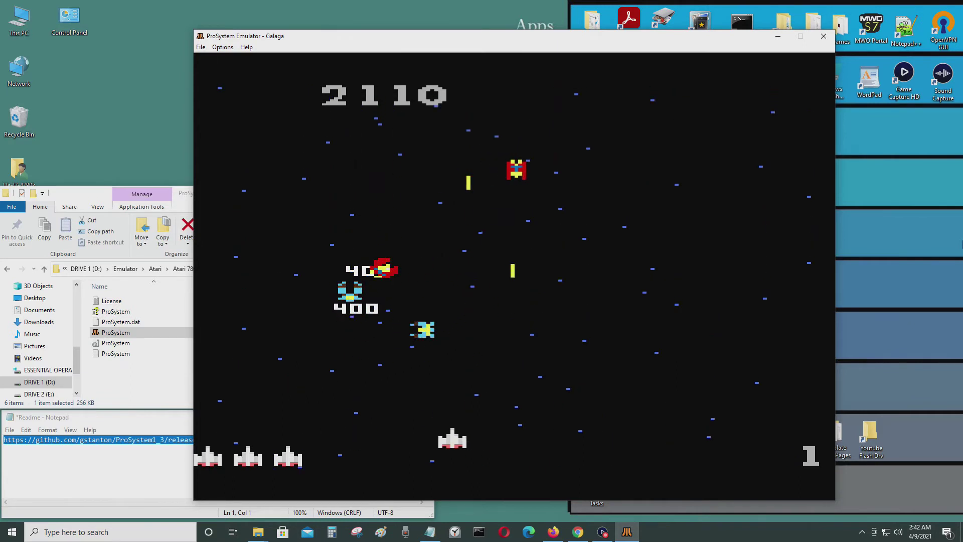
{"action": "key", "text": "Right"}
Step: Keep dodging and shooting the diving enemies and bosses until the score reaches 4540
{"action": "key", "text": "z"}
{"action": "key", "text": "Left"}
{"action": "key", "text": "z"}
{"action": "key", "text": "z"}
{"action": "key", "text": "Right"}
{"action": "key", "text": "Right"}
{"action": "key", "text": "z"}
{"action": "key", "text": "Left"}
{"action": "key", "text": "z"}
{"action": "key", "text": "z"}
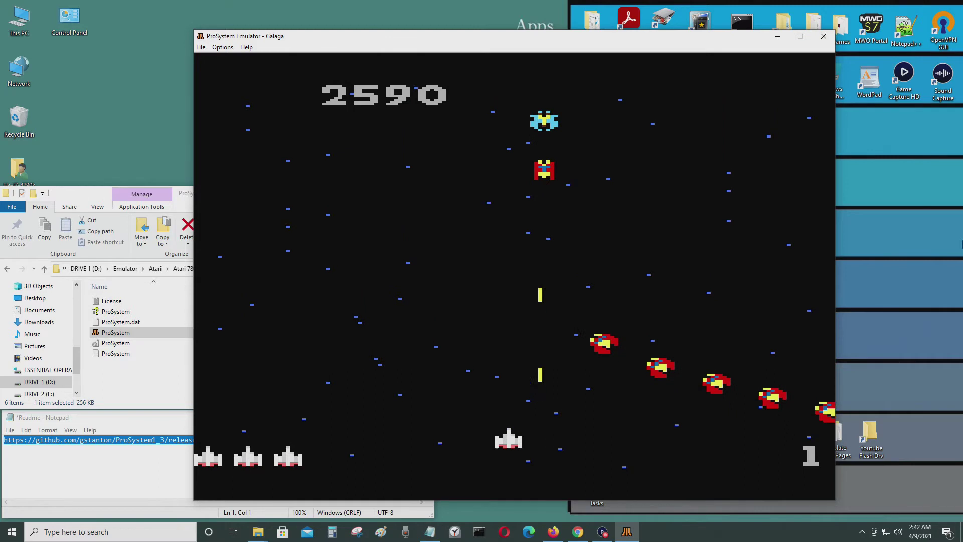
{"action": "key", "text": "z"}
{"action": "key", "text": "z"}
{"action": "key", "text": "Right"}
{"action": "key", "text": "z"}
{"action": "key", "text": "z"}
{"action": "key", "text": "Left"}
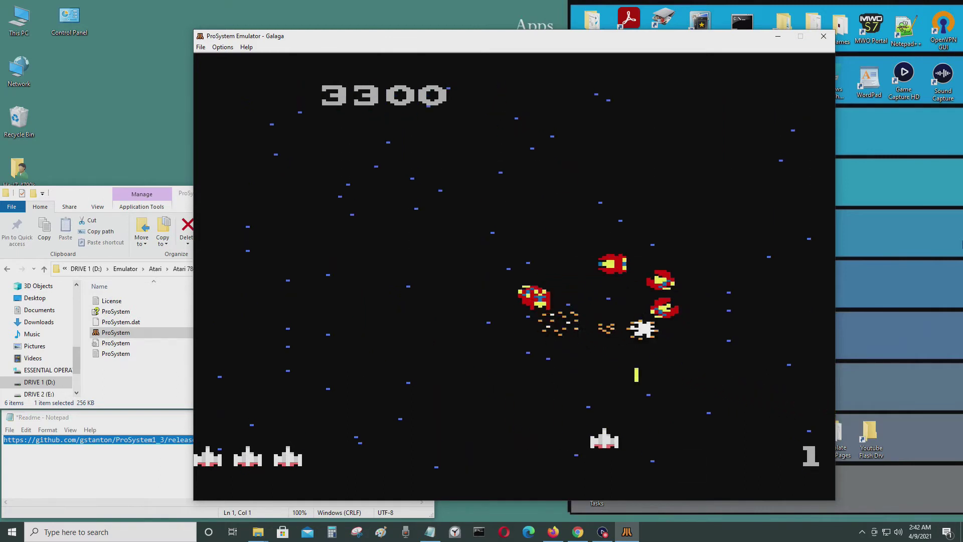
{"action": "key", "text": "Right"}
{"action": "key", "text": "z"}
{"action": "key", "text": "Left"}
{"action": "key", "text": "z"}
{"action": "key", "text": "Right"}
{"action": "key", "text": "z"}
{"action": "key", "text": "Left"}
{"action": "key", "text": "z"}
{"action": "key", "text": "Right"}
{"action": "key", "text": "z"}
{"action": "key", "text": "z"}
{"action": "key", "text": "Left"}
{"action": "key", "text": "z"}
{"action": "key", "text": "Left"}
{"action": "key", "text": "z"}
{"action": "key", "text": "z"}
{"action": "key", "text": "z"}
{"action": "key", "text": "z"}
{"action": "key", "text": "z"}
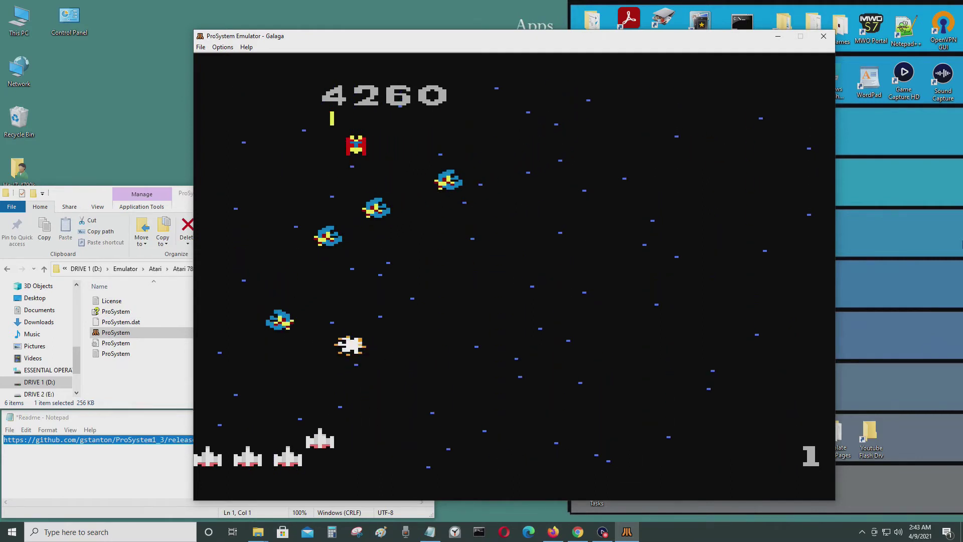
{"action": "key", "text": "Right"}
{"action": "key", "text": "z"}
{"action": "key", "text": "Left"}
{"action": "key", "text": "z"}
{"action": "key", "text": "Right"}
{"action": "key", "text": "z"}
{"action": "key", "text": "Right"}
{"action": "key", "text": "z"}
{"action": "key", "text": "z"}
{"action": "key", "text": "Left"}
{"action": "key", "text": "z"}
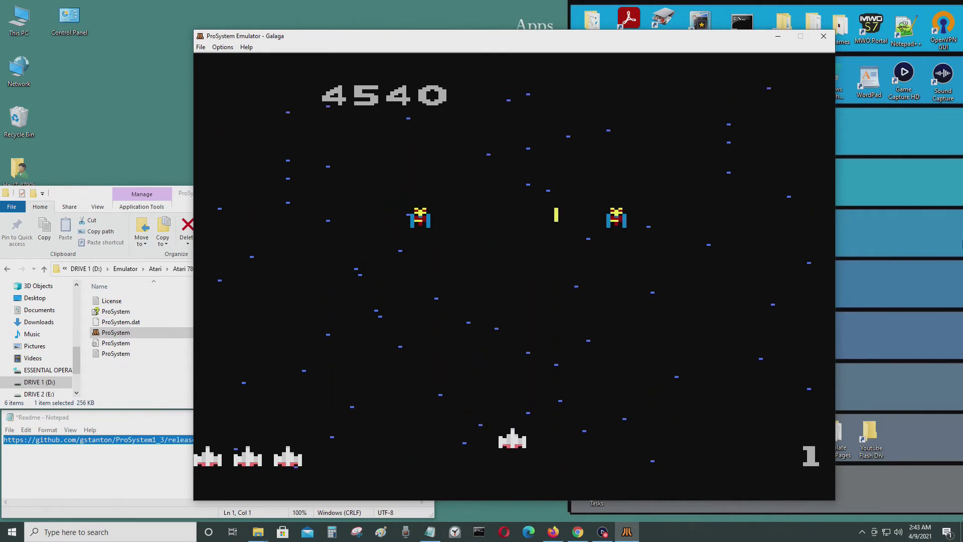
{"action": "key", "text": "Left"}
{"action": "key", "text": "z"}
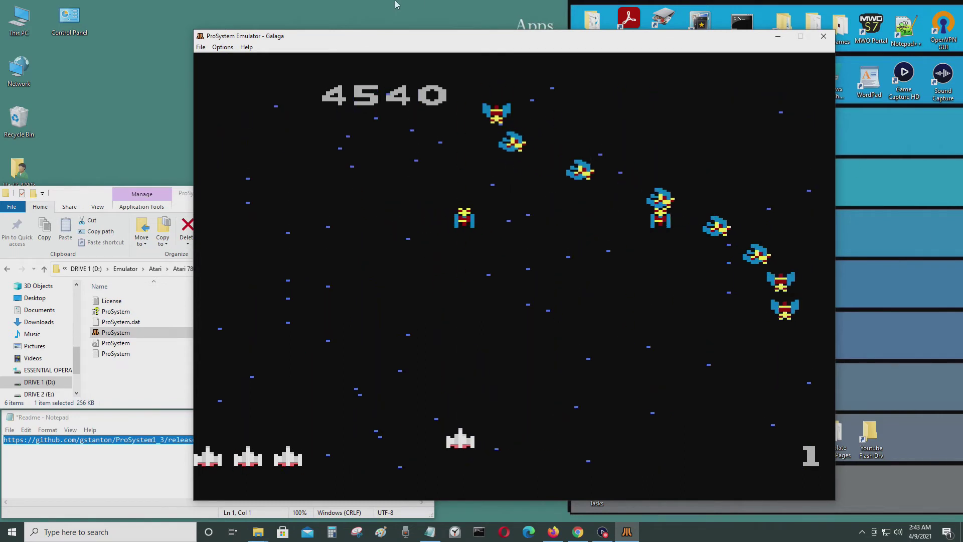
{"action": "left_click", "coordinate": [222, 47]}
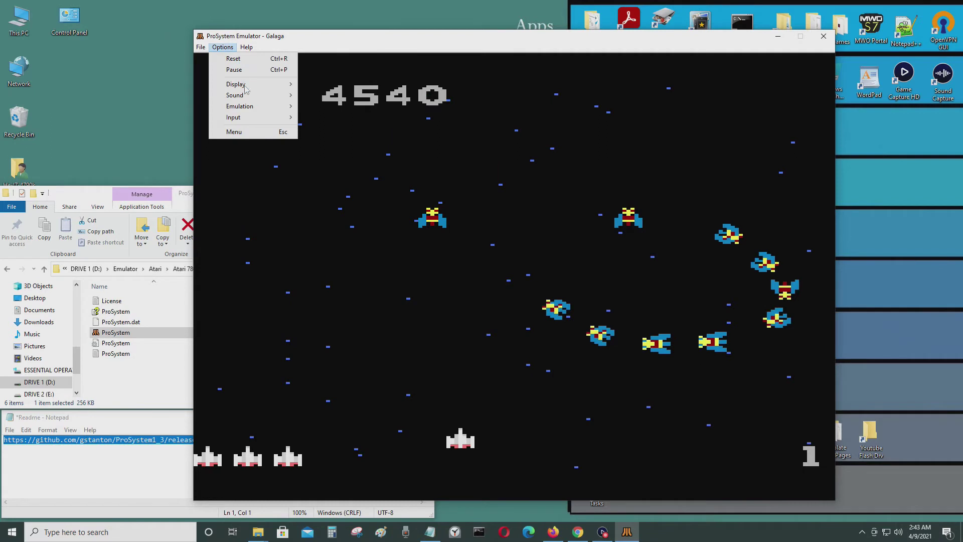
{"action": "mouse_move", "coordinate": [253, 119]}
{"action": "left_click", "coordinate": [319, 120]}
{"action": "left_click_drag", "start_coordinate": [309, 67], "coordinate": [484, 245]}
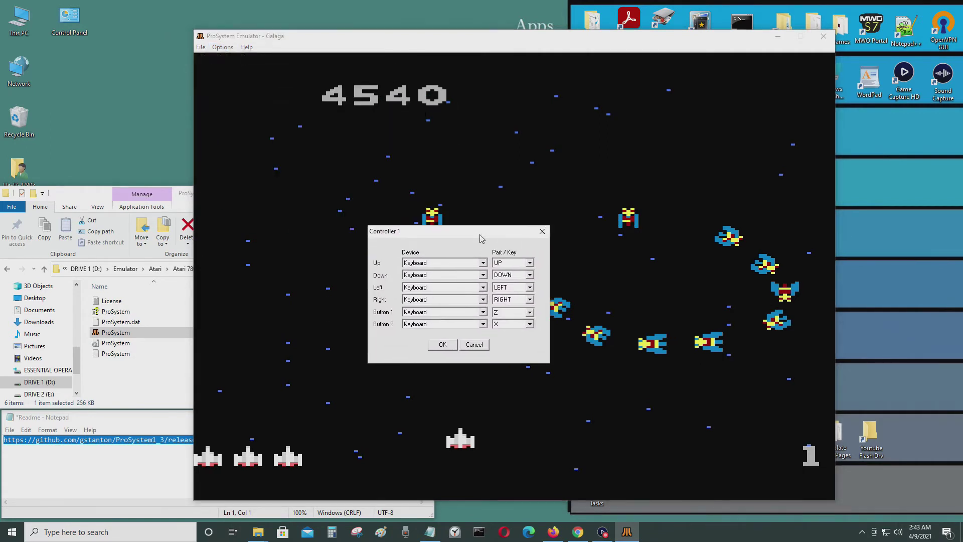
{"action": "left_click", "coordinate": [532, 319]}
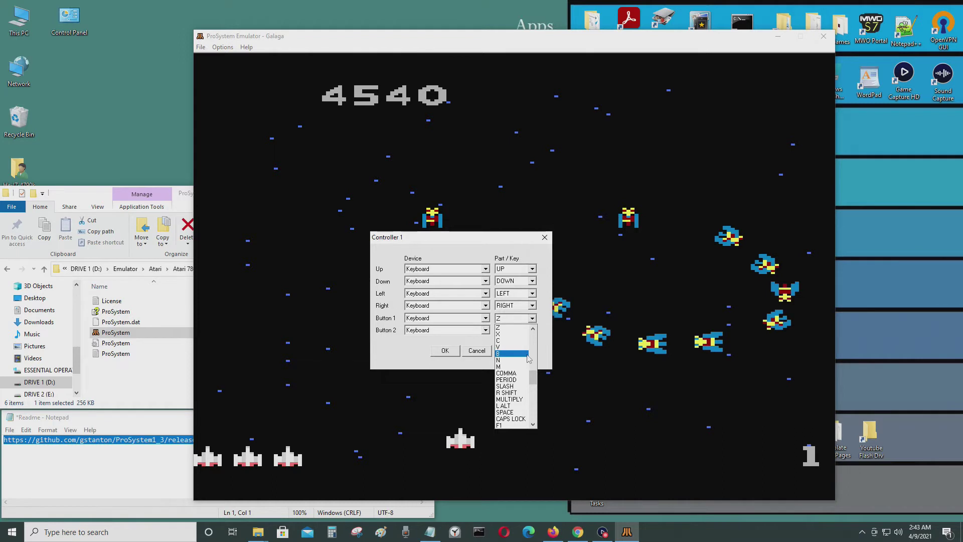
{"action": "scroll", "coordinate": [524, 356], "scroll_direction": "up", "scroll_amount": 5}
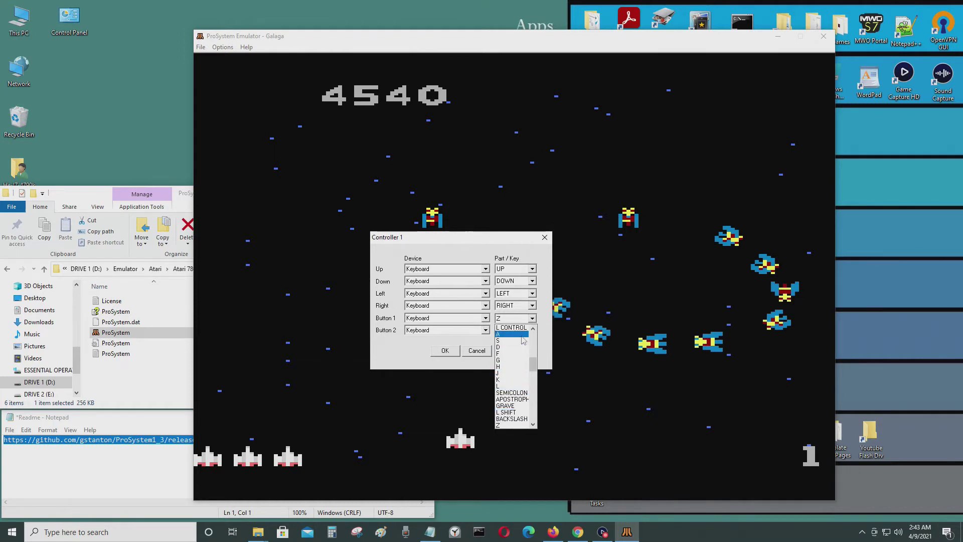
{"action": "scroll", "coordinate": [524, 342], "scroll_direction": "down", "scroll_amount": 1}
{"action": "scroll", "coordinate": [522, 364], "scroll_direction": "down", "scroll_amount": 12}
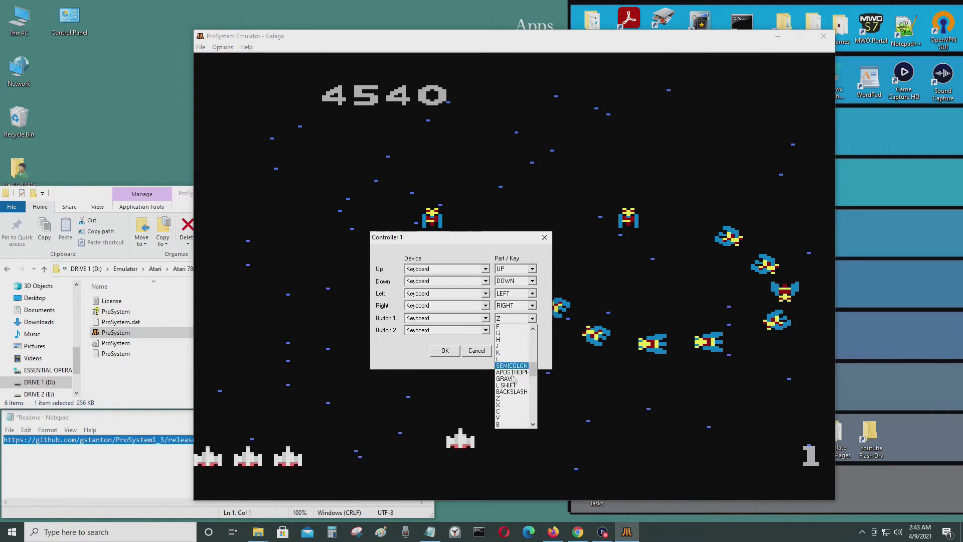
{"action": "scroll", "coordinate": [514, 382], "scroll_direction": "up", "scroll_amount": 1}
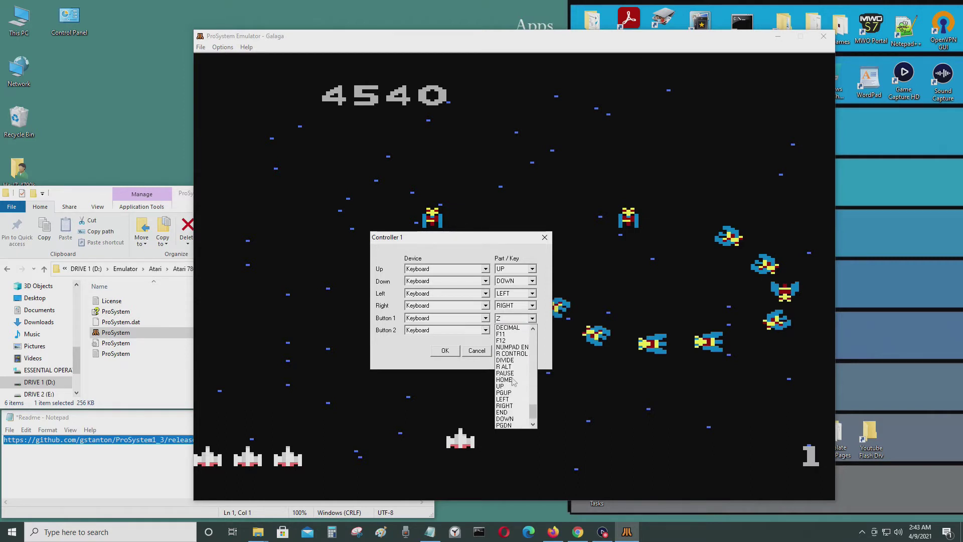
{"action": "scroll", "coordinate": [514, 382], "scroll_direction": "up", "scroll_amount": 7}
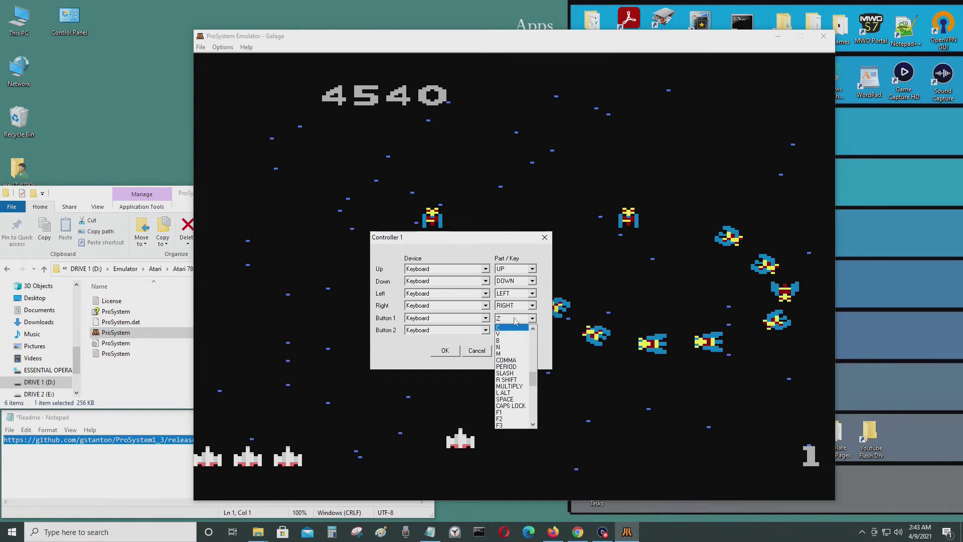
{"action": "scroll", "coordinate": [515, 356], "scroll_direction": "up", "scroll_amount": 2}
{"action": "left_click", "coordinate": [516, 361]}
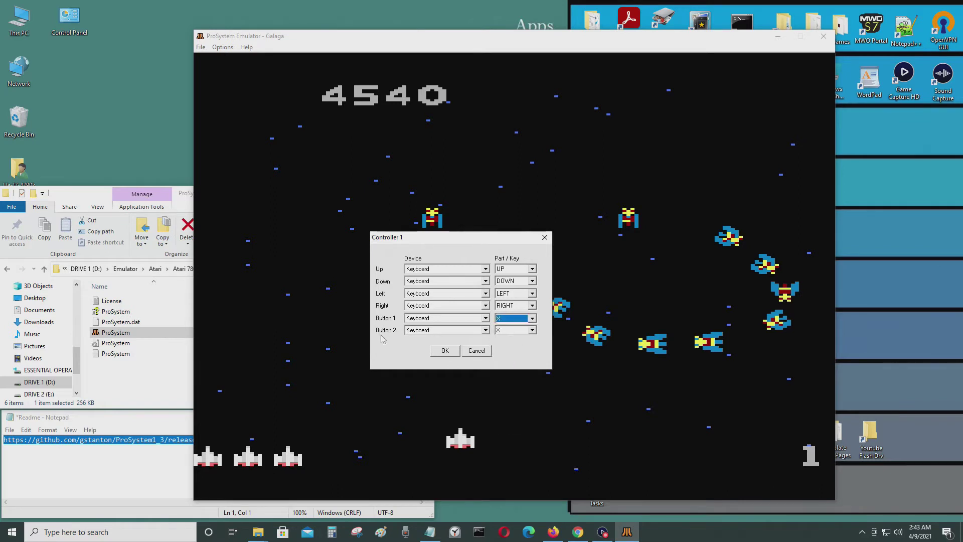
{"action": "left_click", "coordinate": [531, 320]}
{"action": "scroll", "coordinate": [517, 362], "scroll_direction": "up", "scroll_amount": 3}
{"action": "left_click", "coordinate": [509, 359]}
{"action": "left_click", "coordinate": [485, 269]}
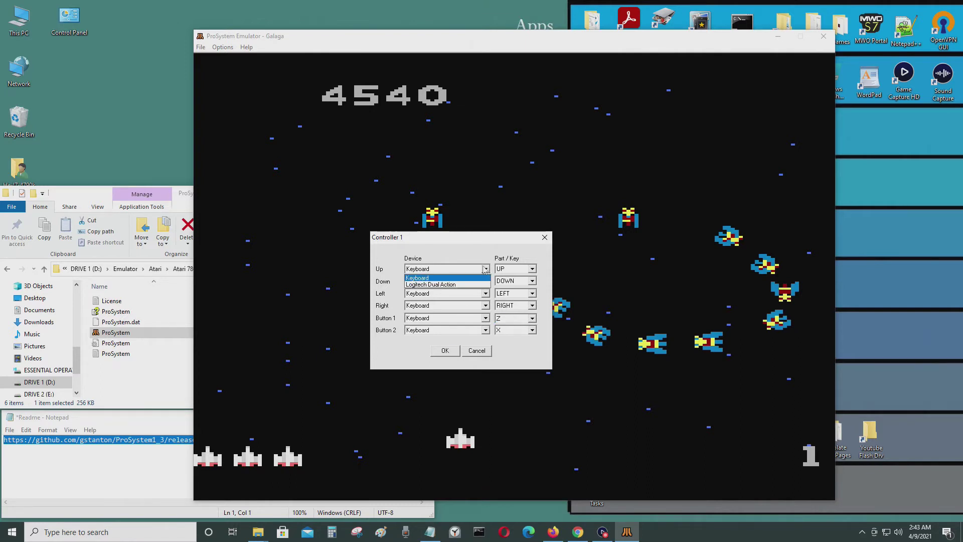
{"action": "left_click", "coordinate": [454, 279]}
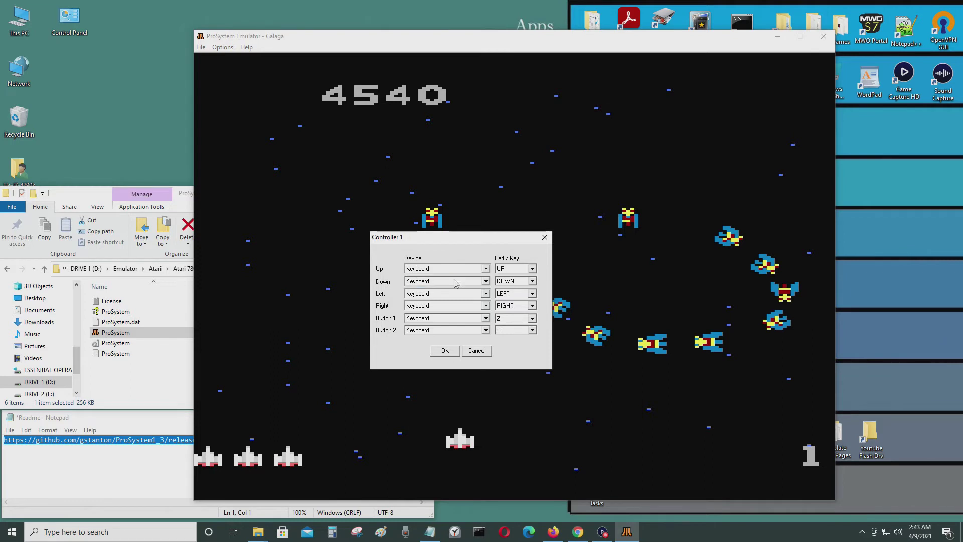
{"action": "left_click", "coordinate": [445, 351]}
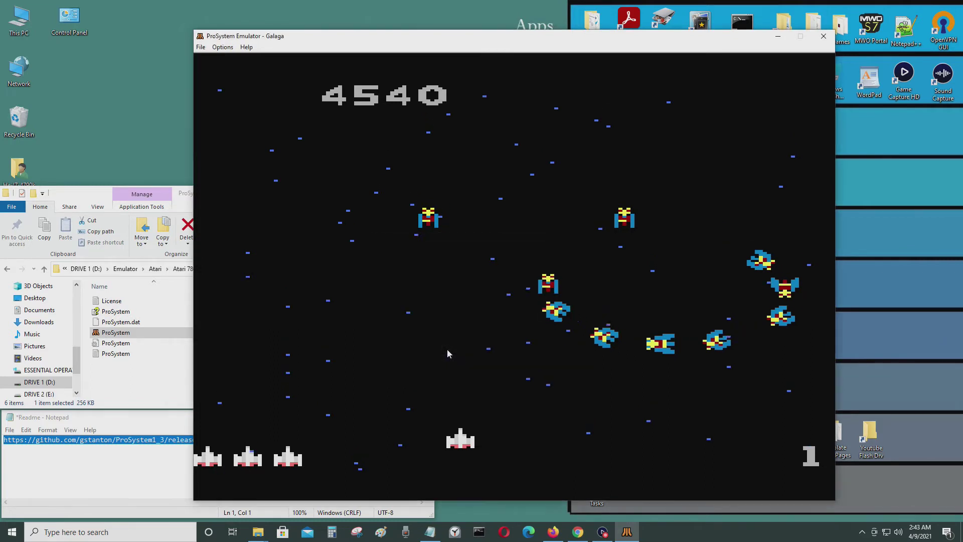
Step: Browse the Options menu's Emulation, Sound and Input submenus, then reset Galaga to its title screen
{"action": "left_click", "coordinate": [222, 47]}
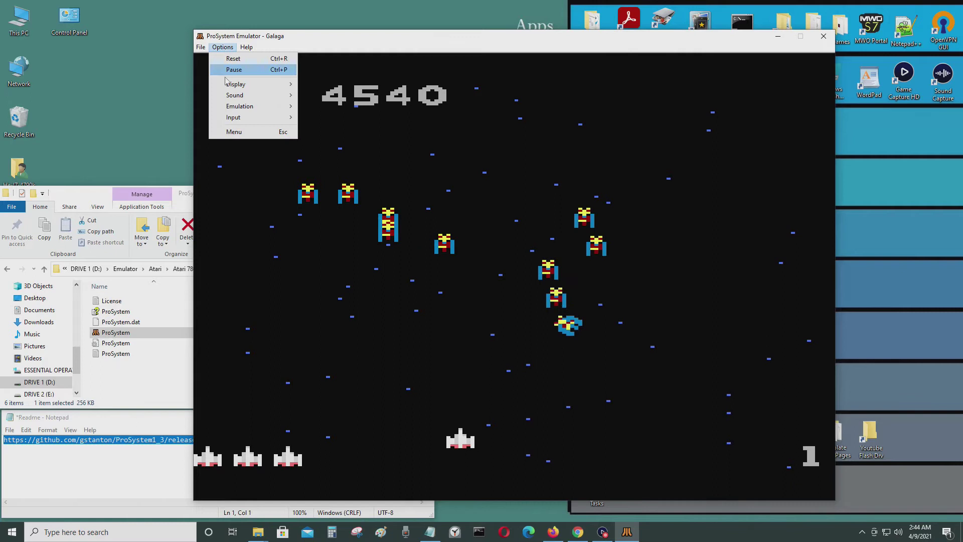
{"action": "mouse_move", "coordinate": [230, 107]}
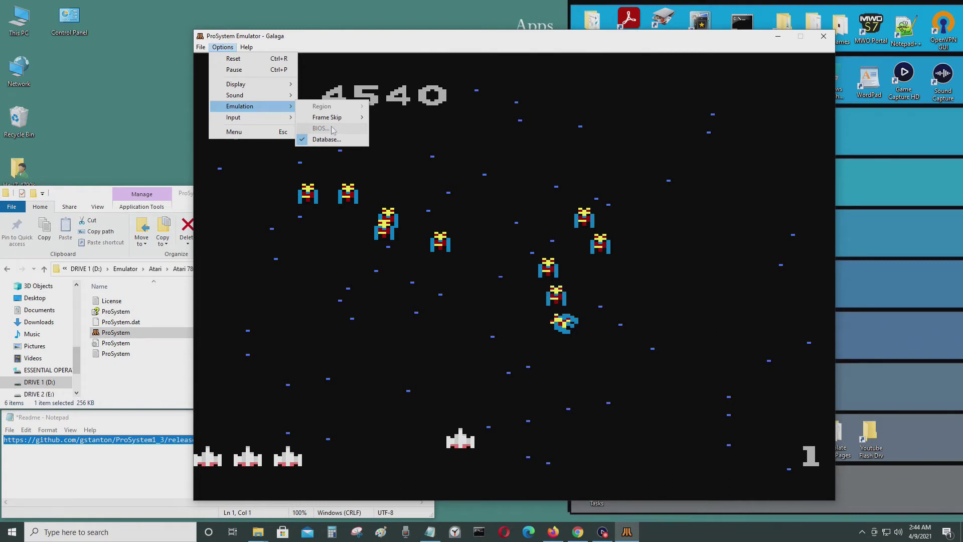
{"action": "mouse_move", "coordinate": [335, 118]}
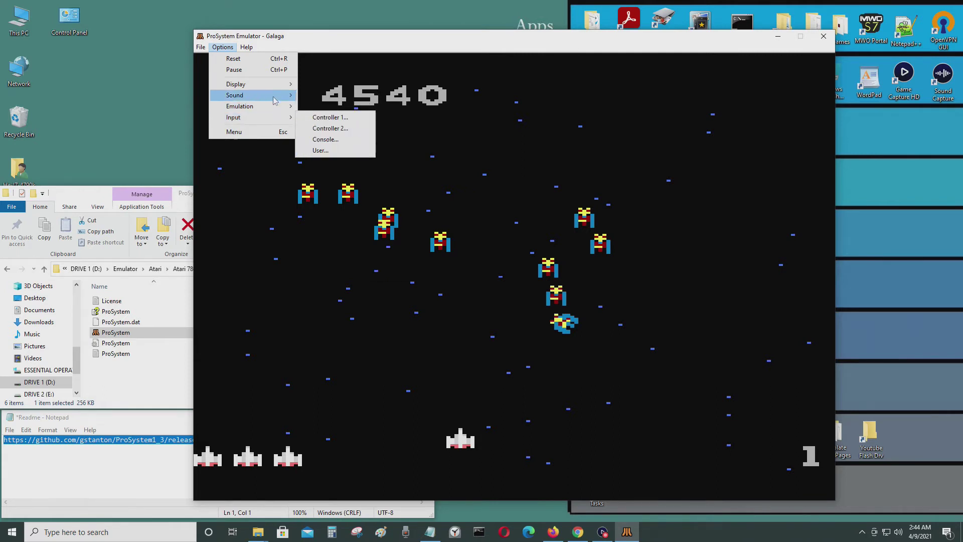
{"action": "mouse_move", "coordinate": [274, 98]}
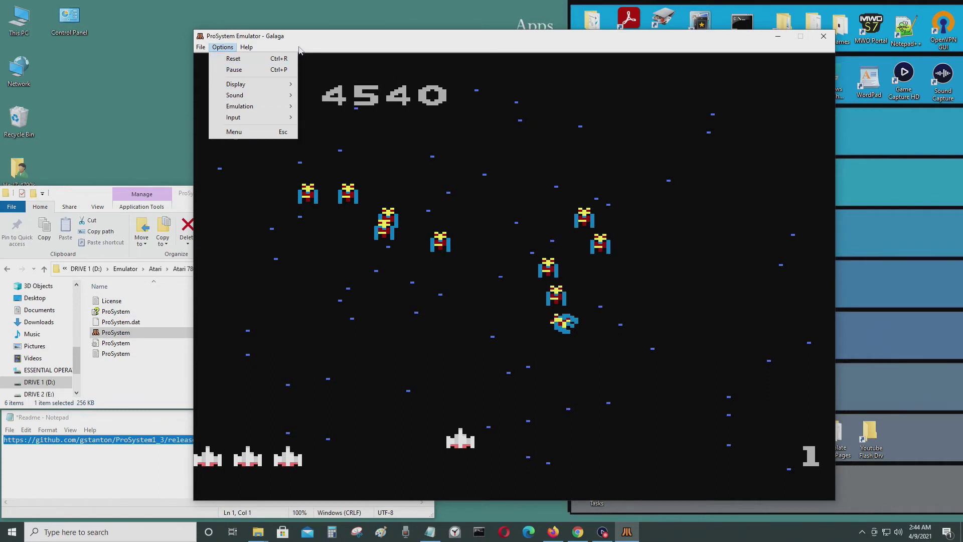
{"action": "left_click", "coordinate": [269, 60]}
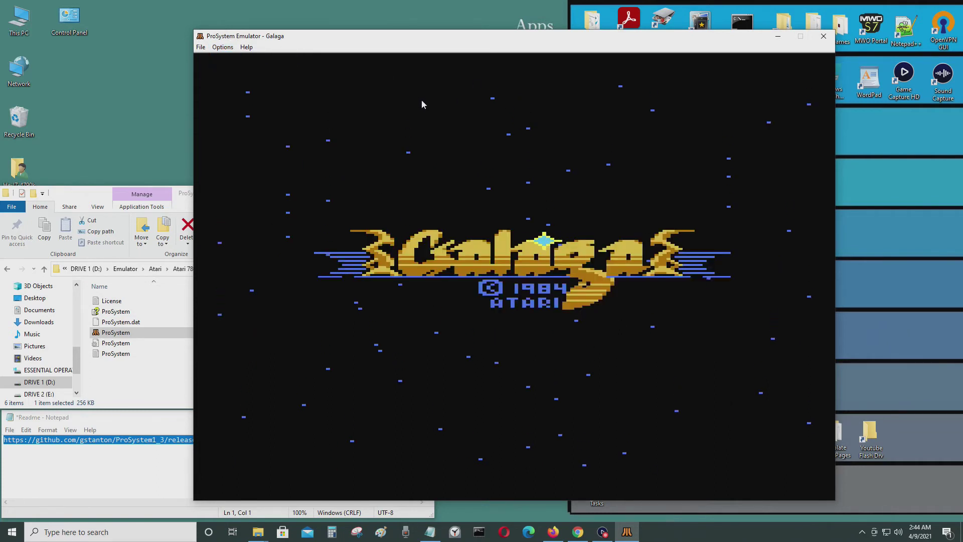